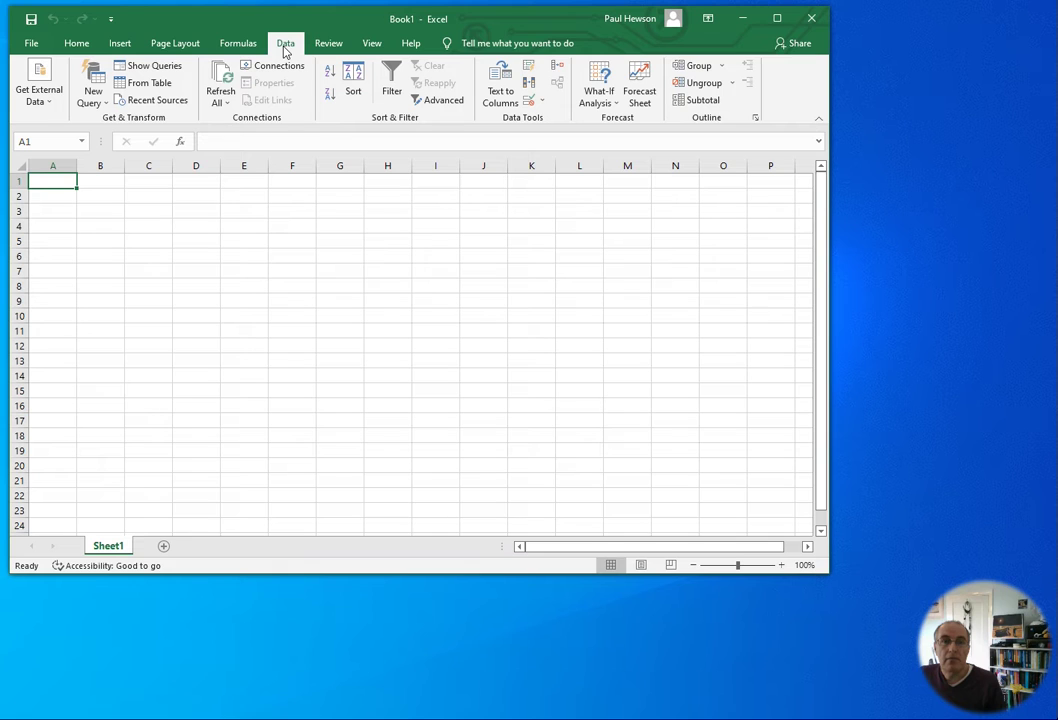
left_click(95, 97)
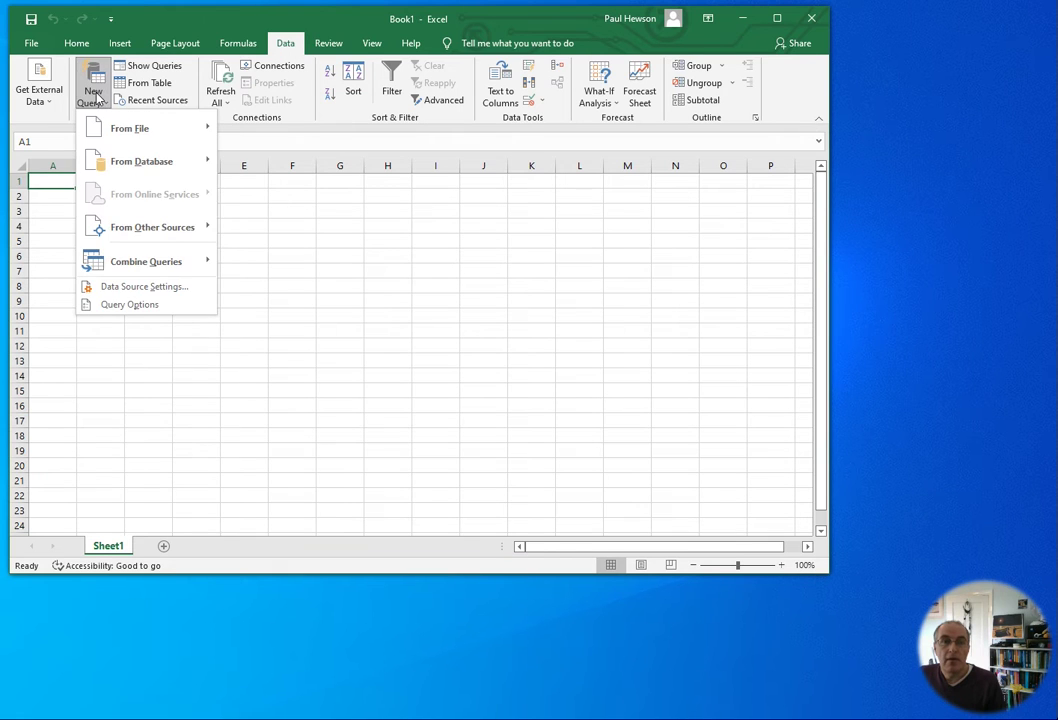
mouse_move(116, 125)
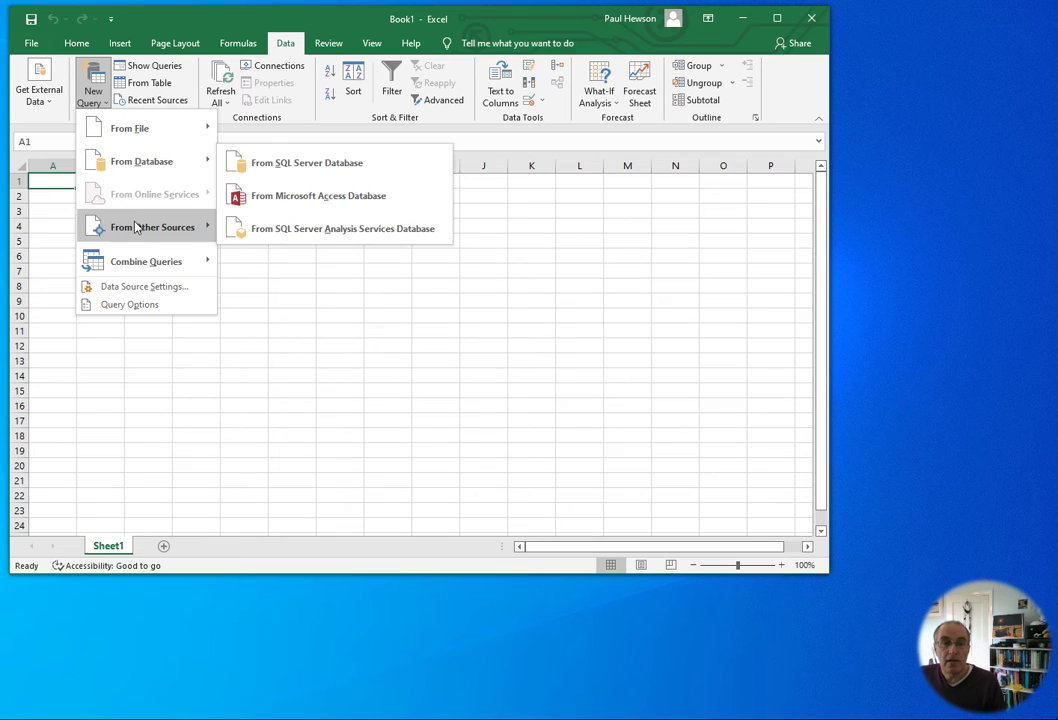
mouse_move(137, 228)
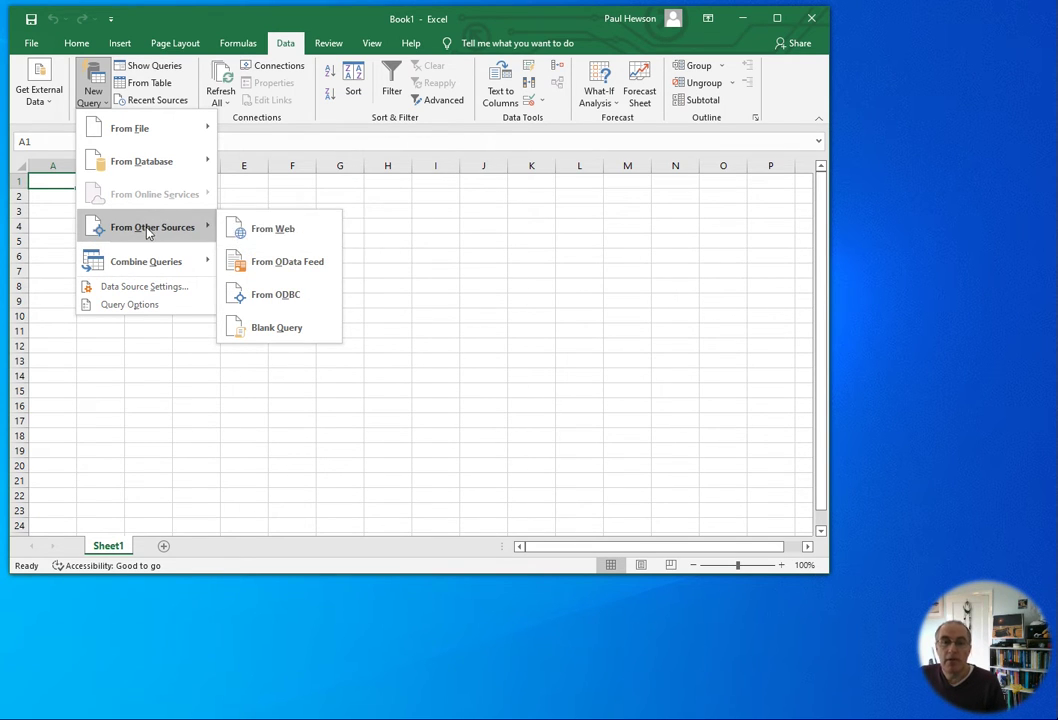
left_click(276, 229)
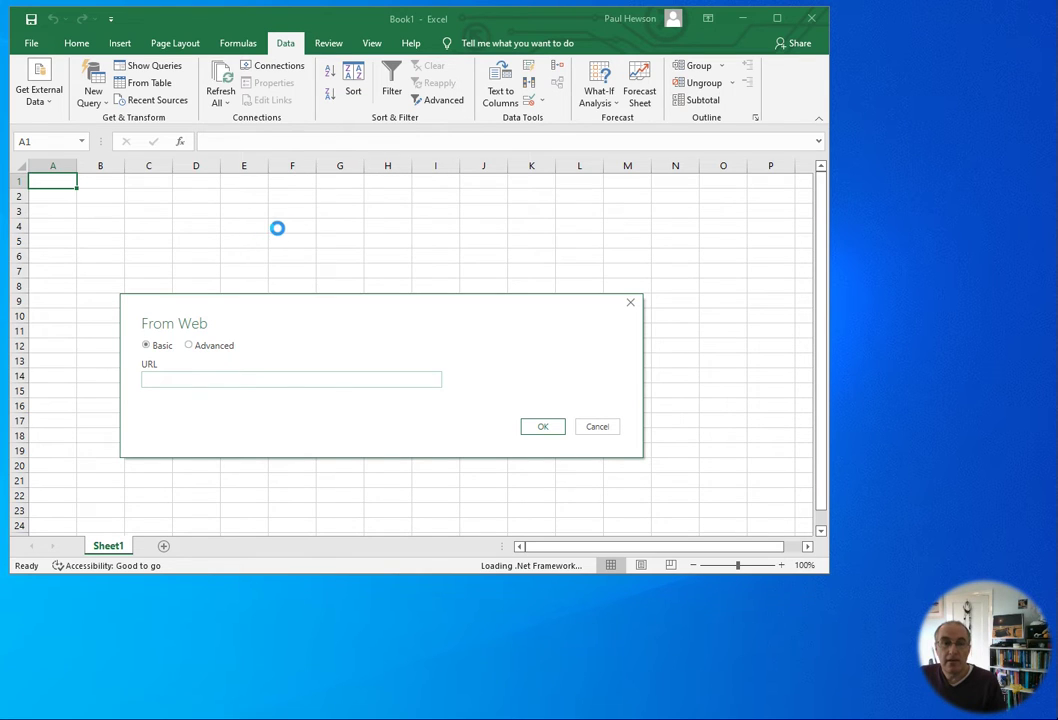
left_click(207, 380)
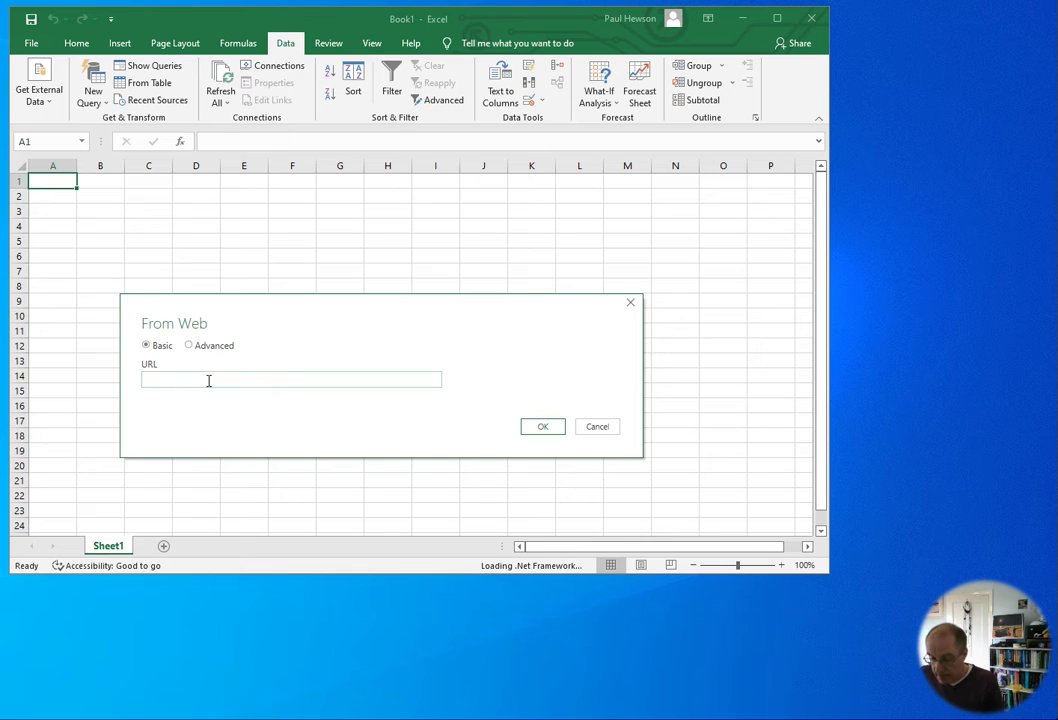
key("ctrl+v")
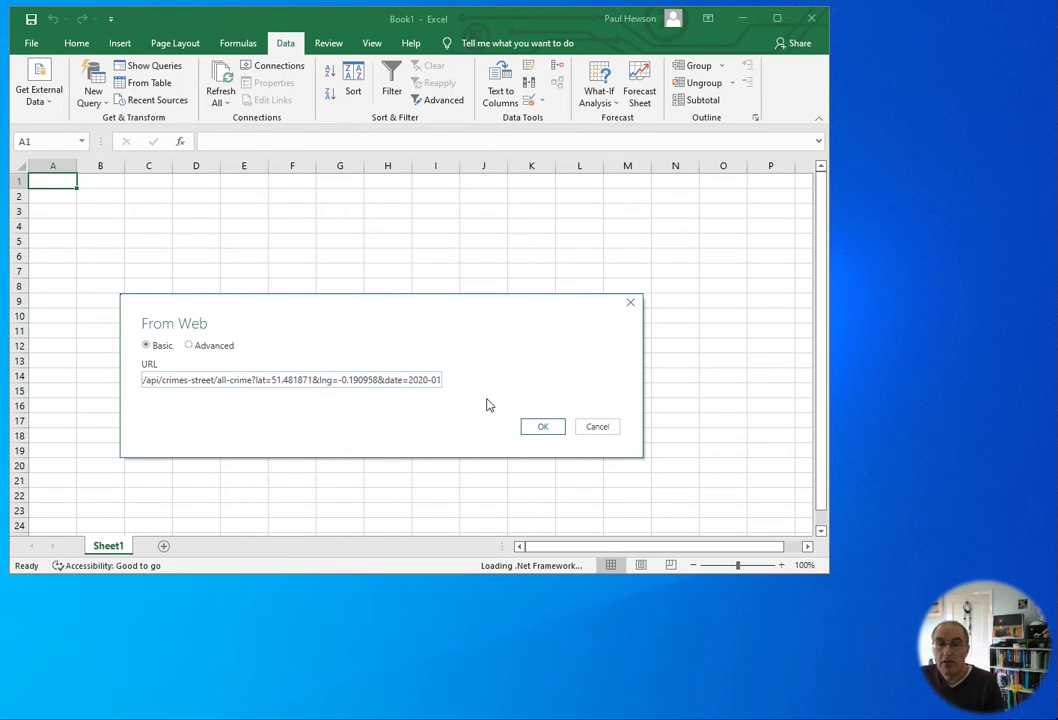
left_click(542, 427)
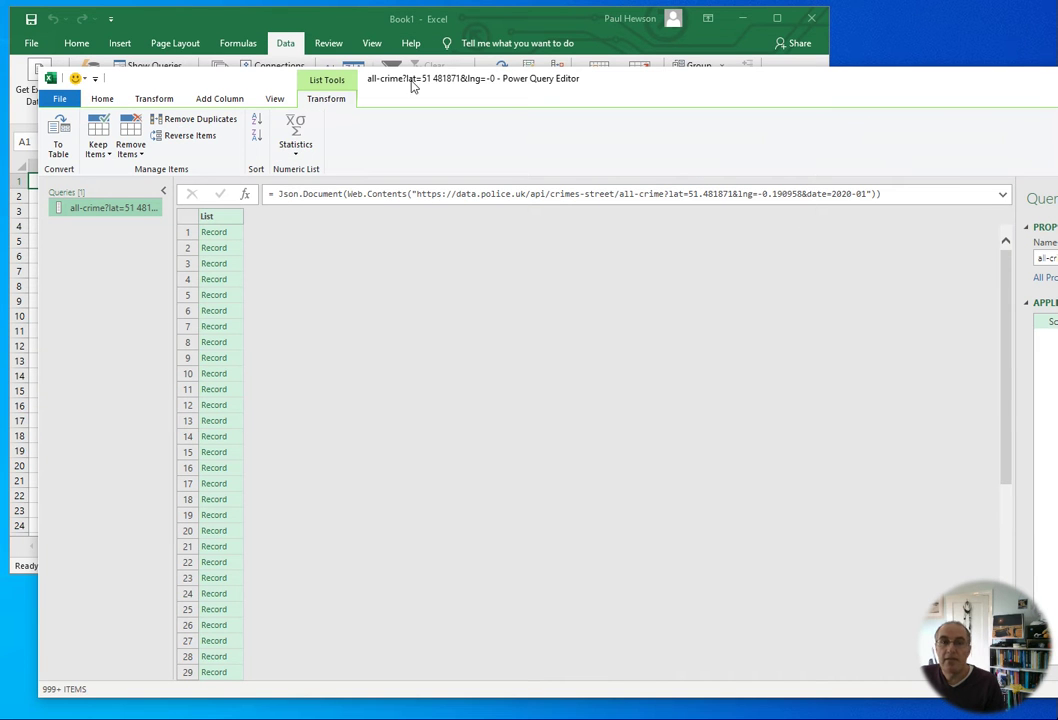
Step: Convert the list of records to a table with no delimiter and extra columns shown as errors
left_click_drag(609, 94, 616, 66)
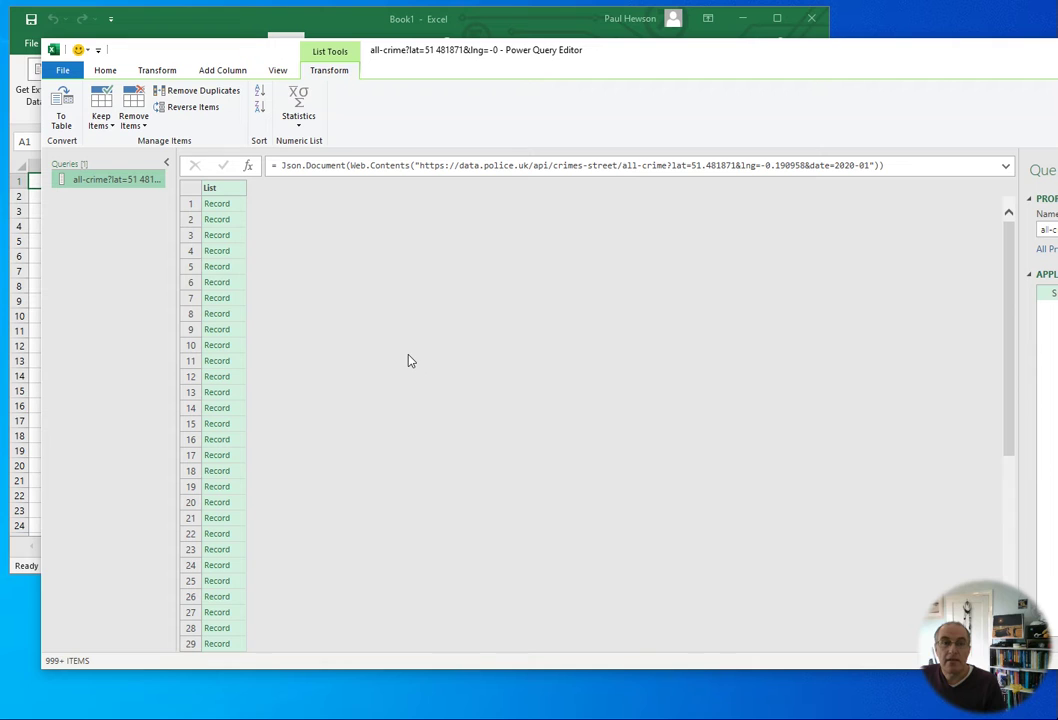
left_click(67, 110)
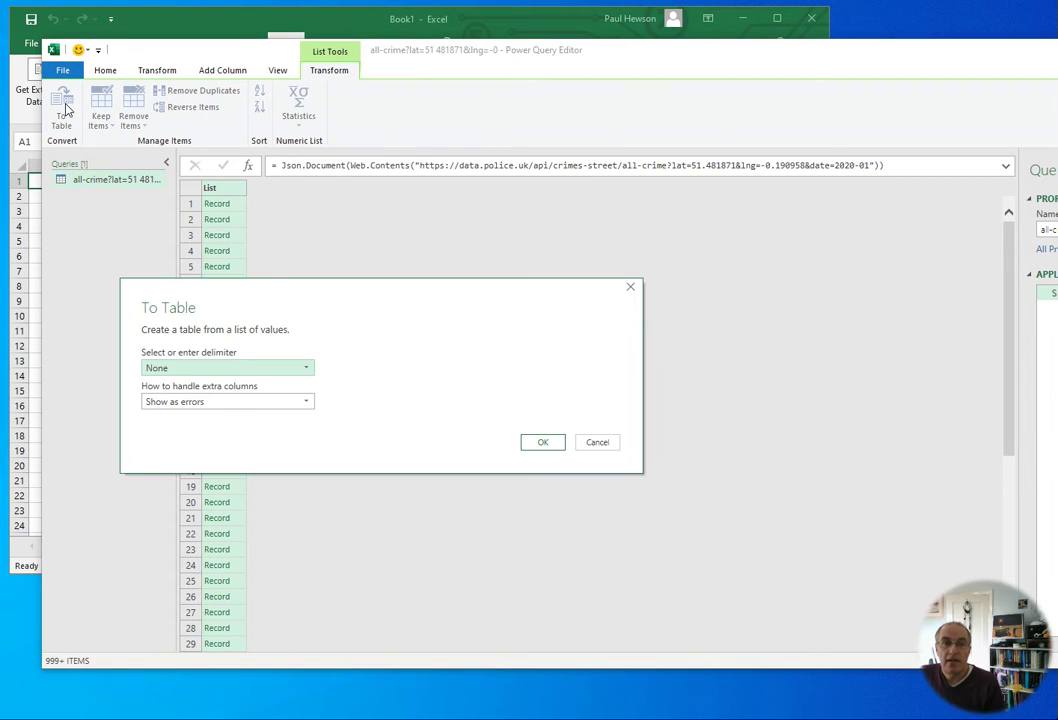
left_click(307, 370)
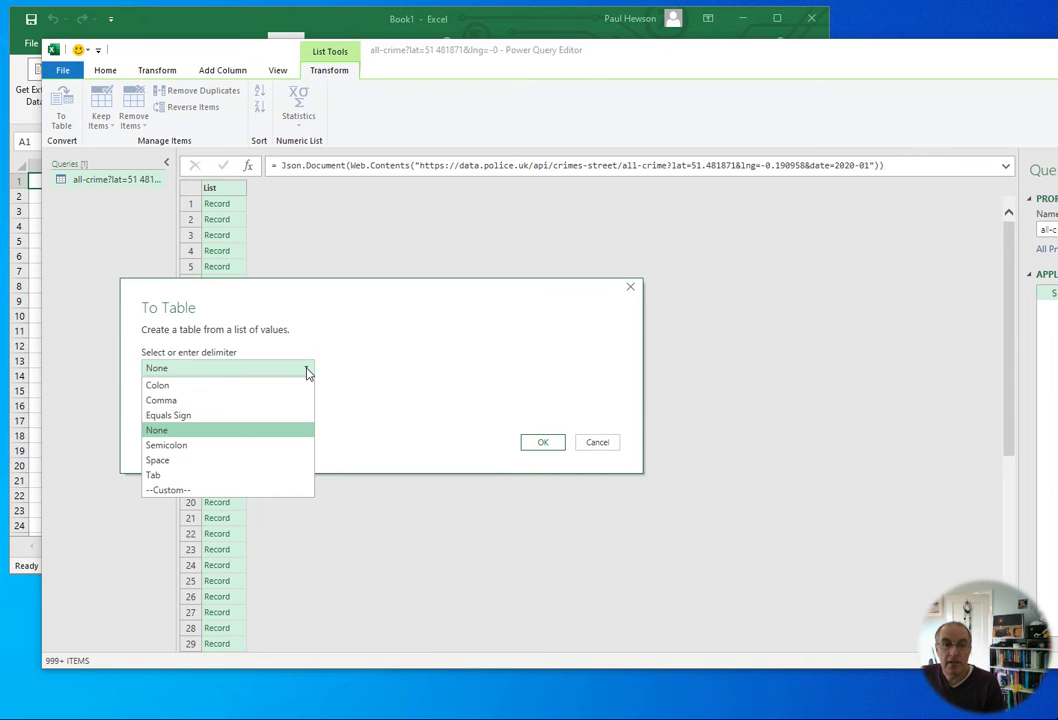
left_click(307, 370)
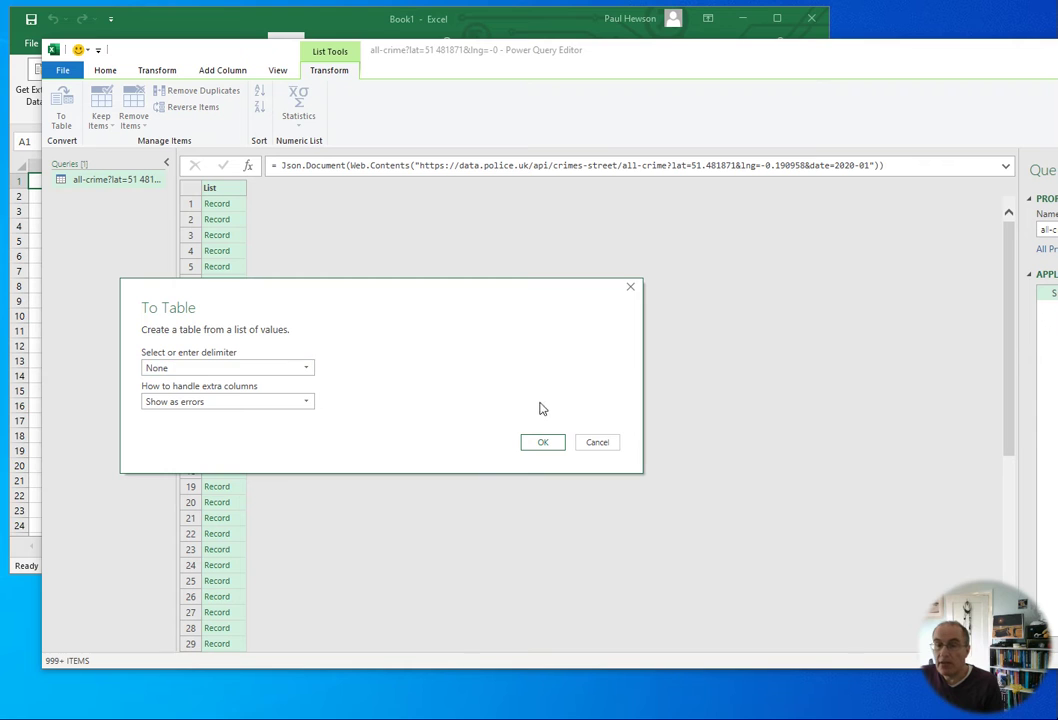
left_click(544, 443)
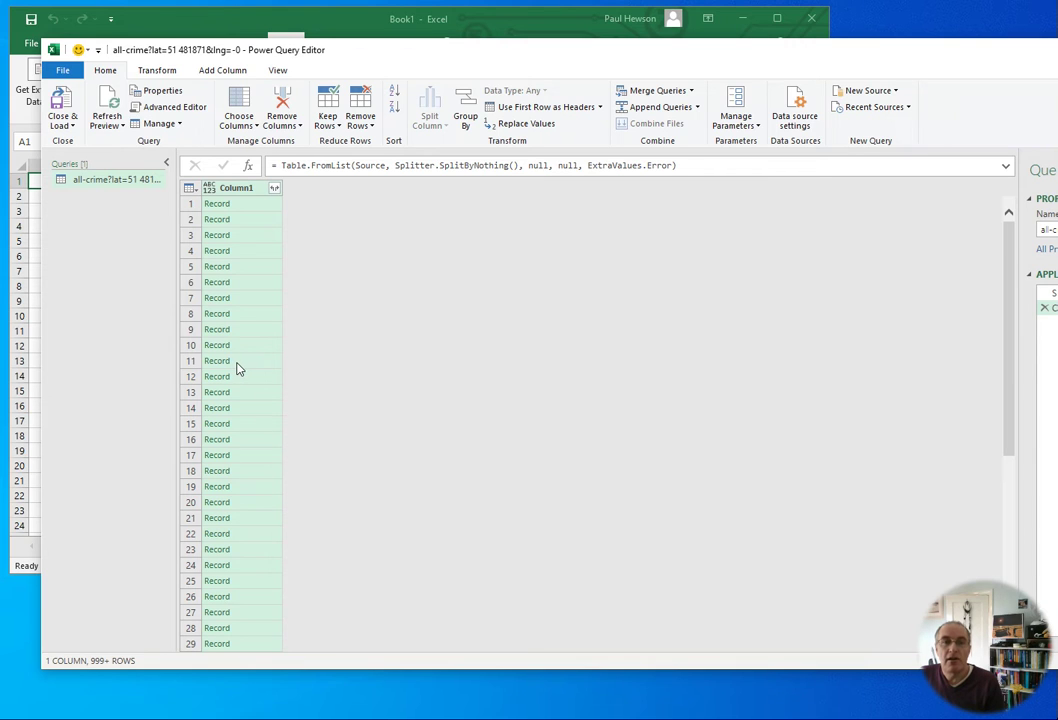
Step: Expand the Column1 records into all fields except persistent_id, keeping the original column name as prefix
left_click(274, 189)
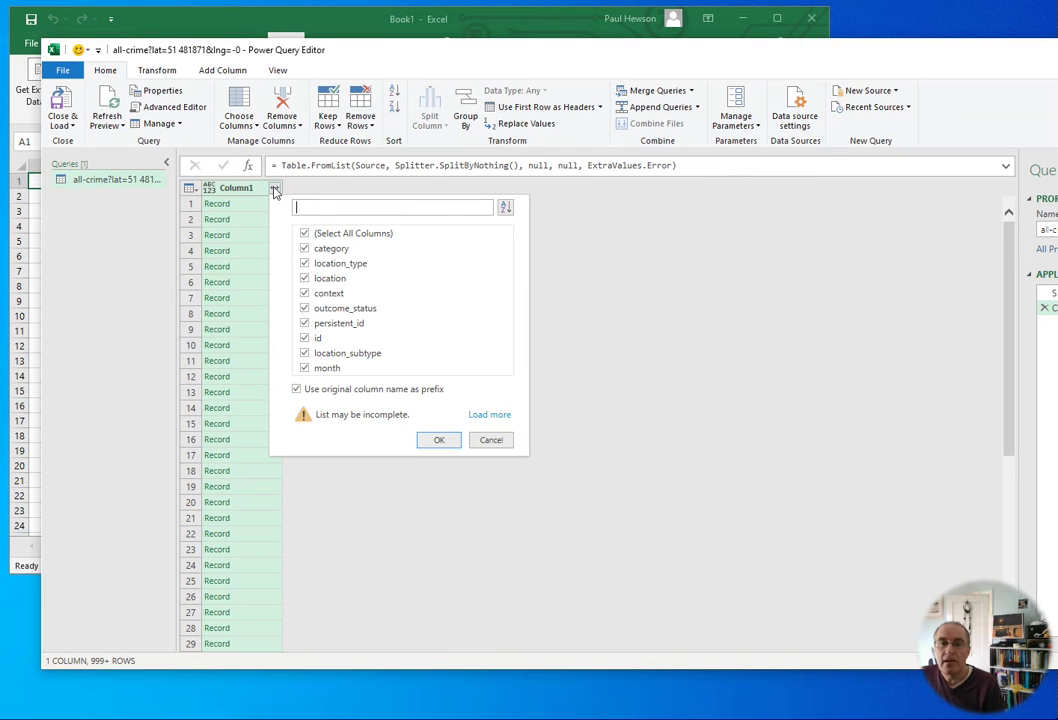
left_click(491, 440)
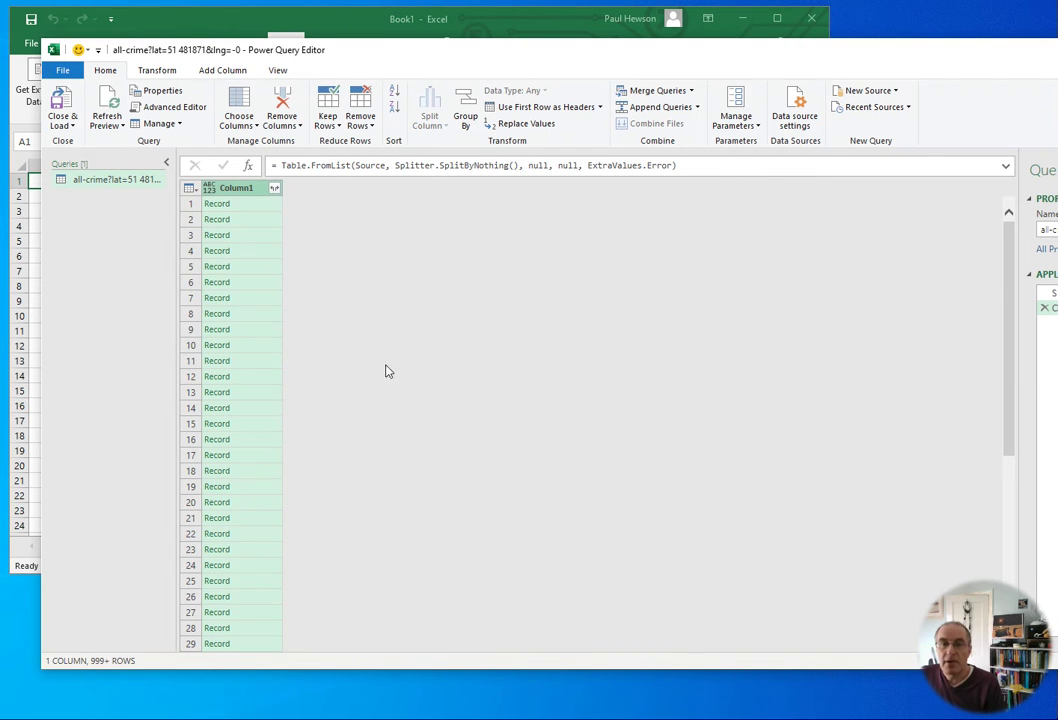
left_click(274, 189)
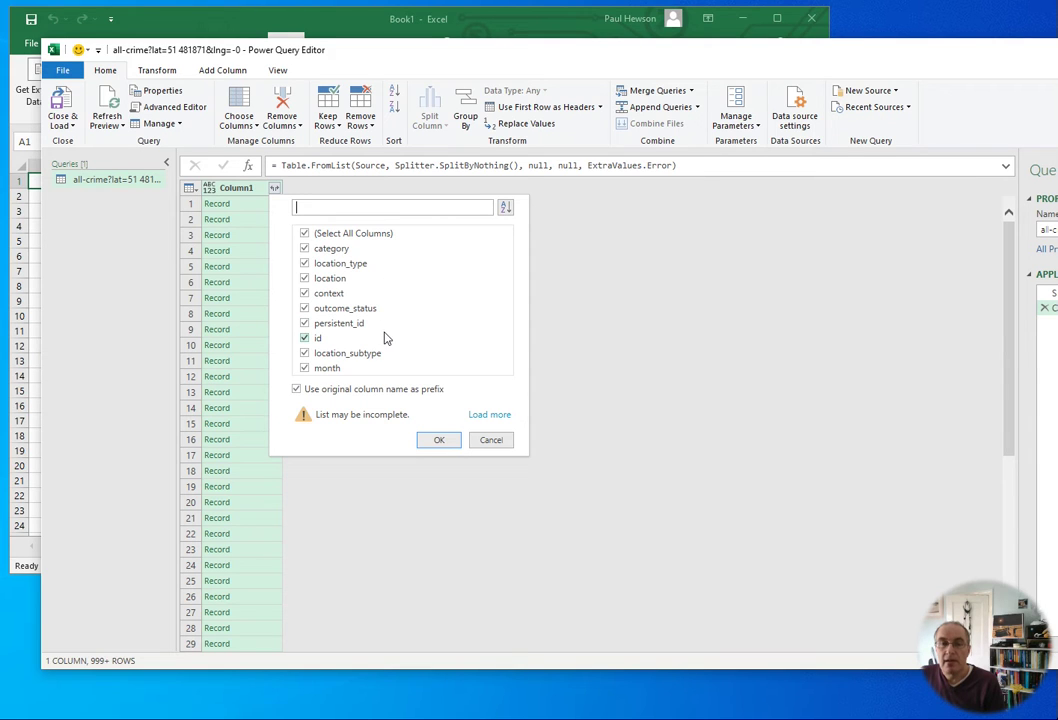
left_click(305, 326)
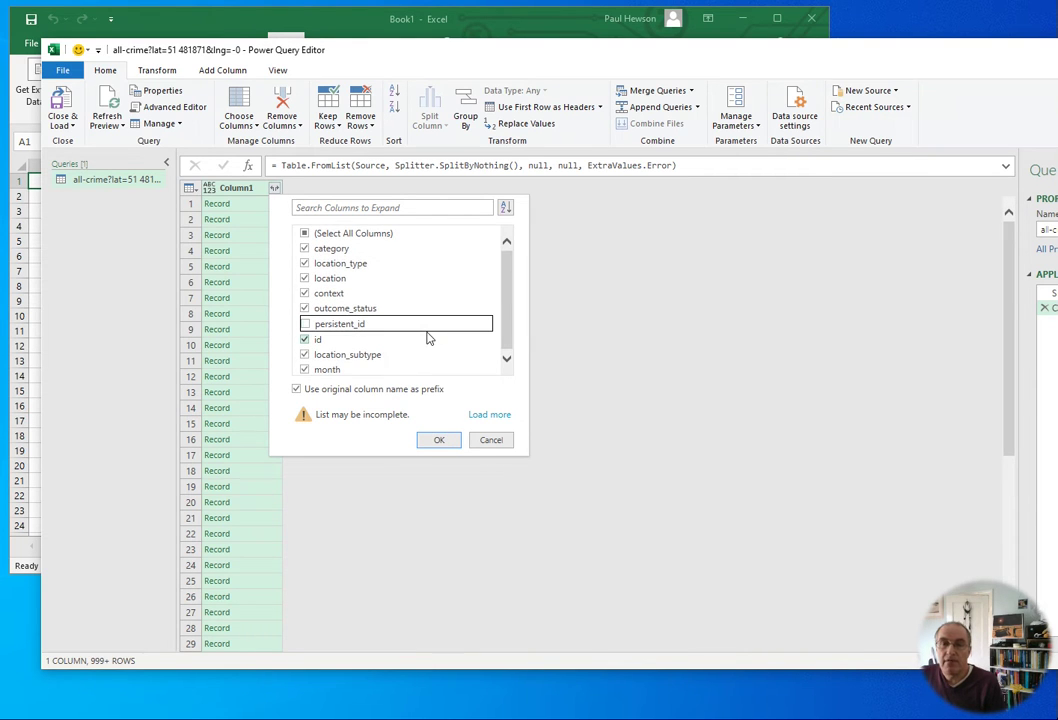
left_click(438, 441)
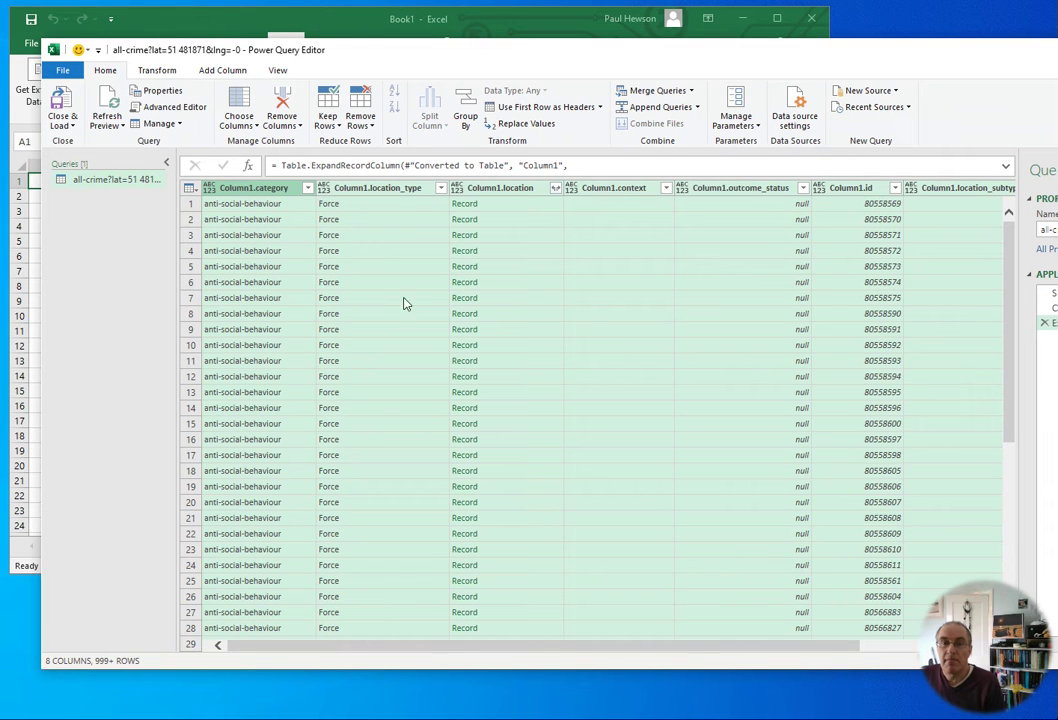
Step: Look over the expanded crime table and expand the Column1.location records to the street field only, leaving out latitude and longitude
scroll(410, 389, "down", 6)
scroll(411, 385, "down", 10)
scroll(413, 385, "up", 18)
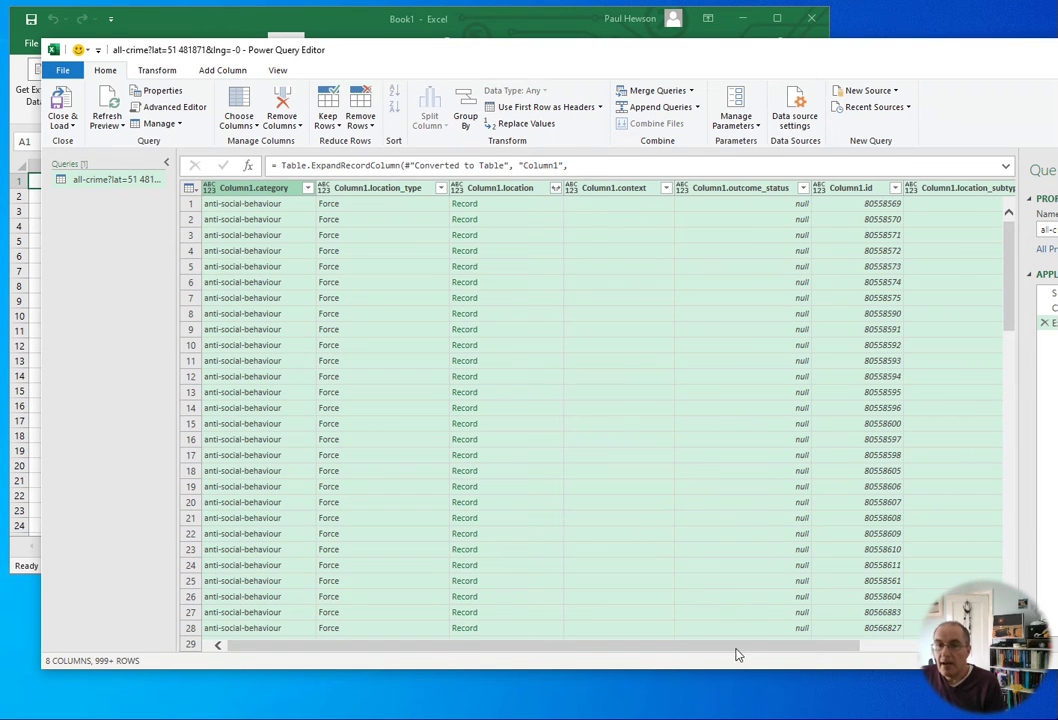
left_click_drag(737, 652, 878, 642)
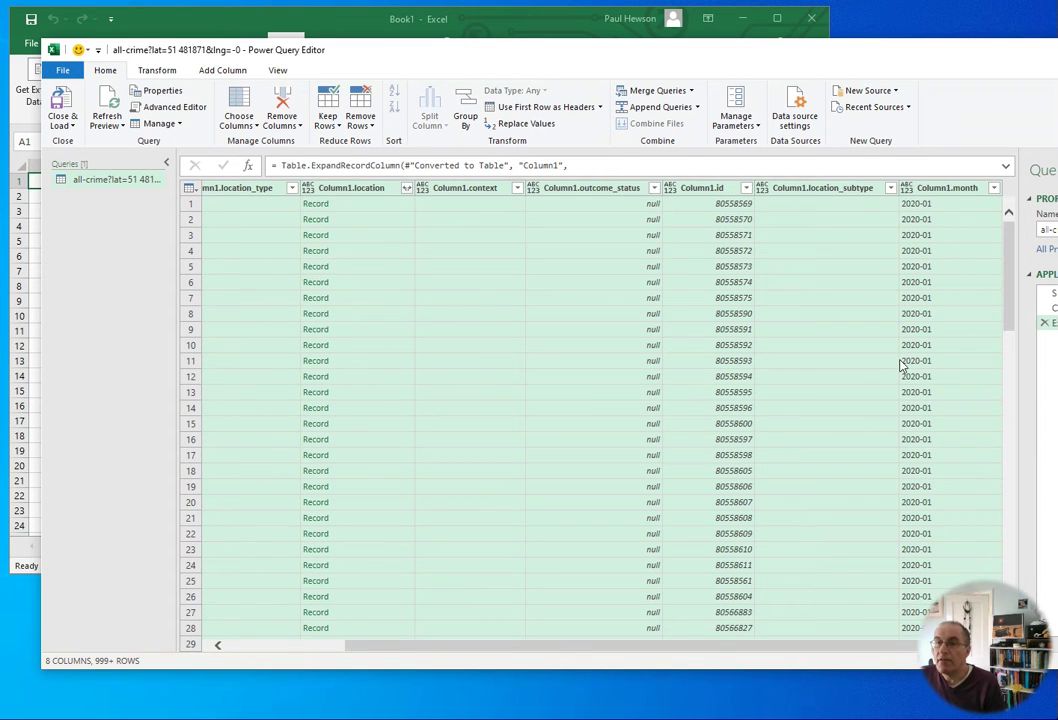
left_click_drag(562, 647, 416, 654)
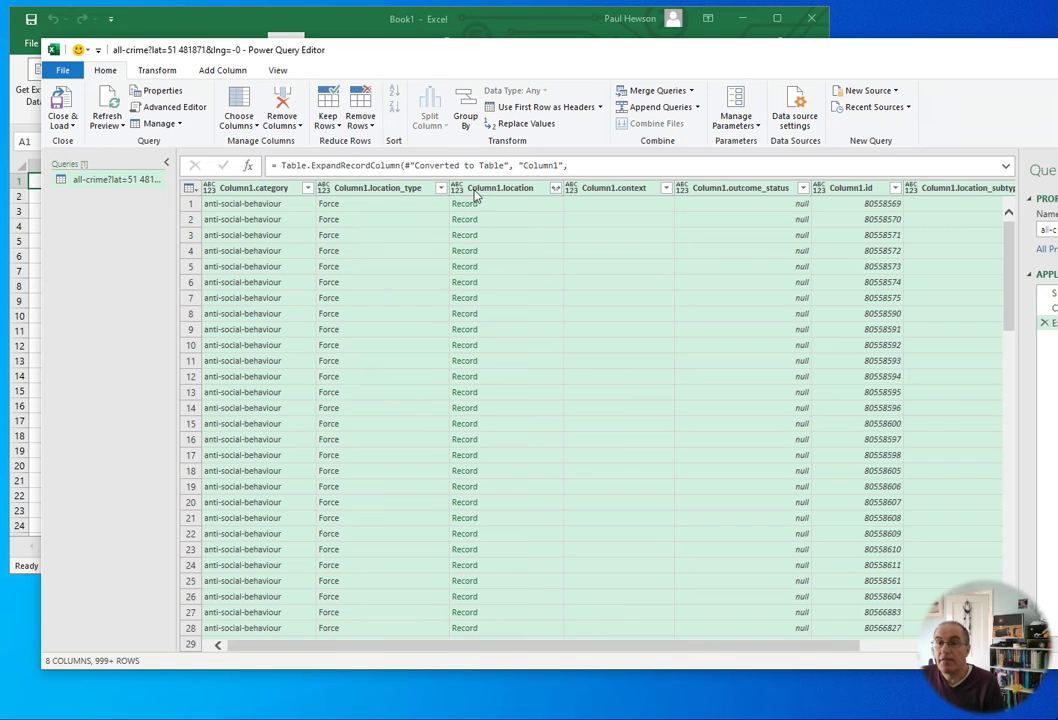
left_click(555, 188)
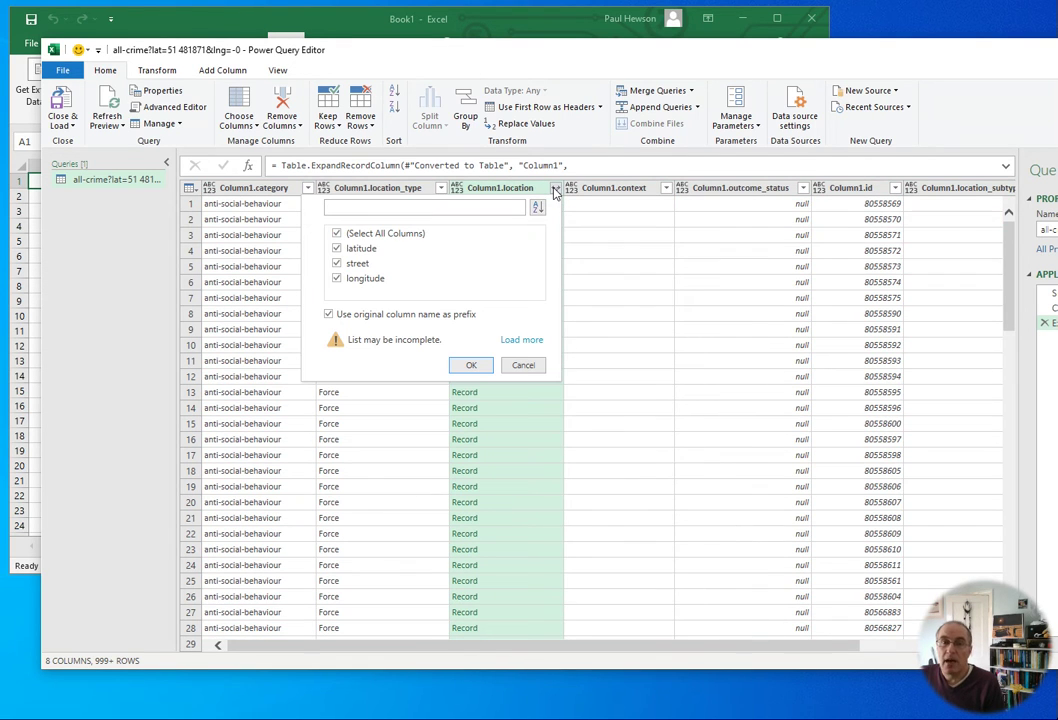
left_click(337, 279)
left_click(337, 248)
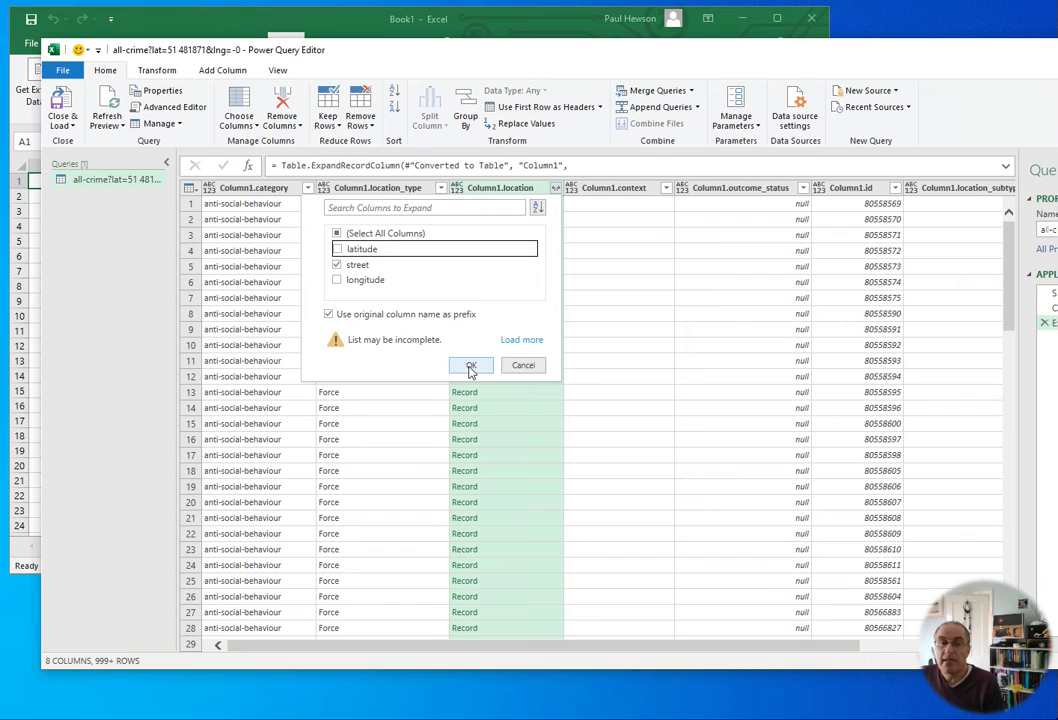
left_click(471, 367)
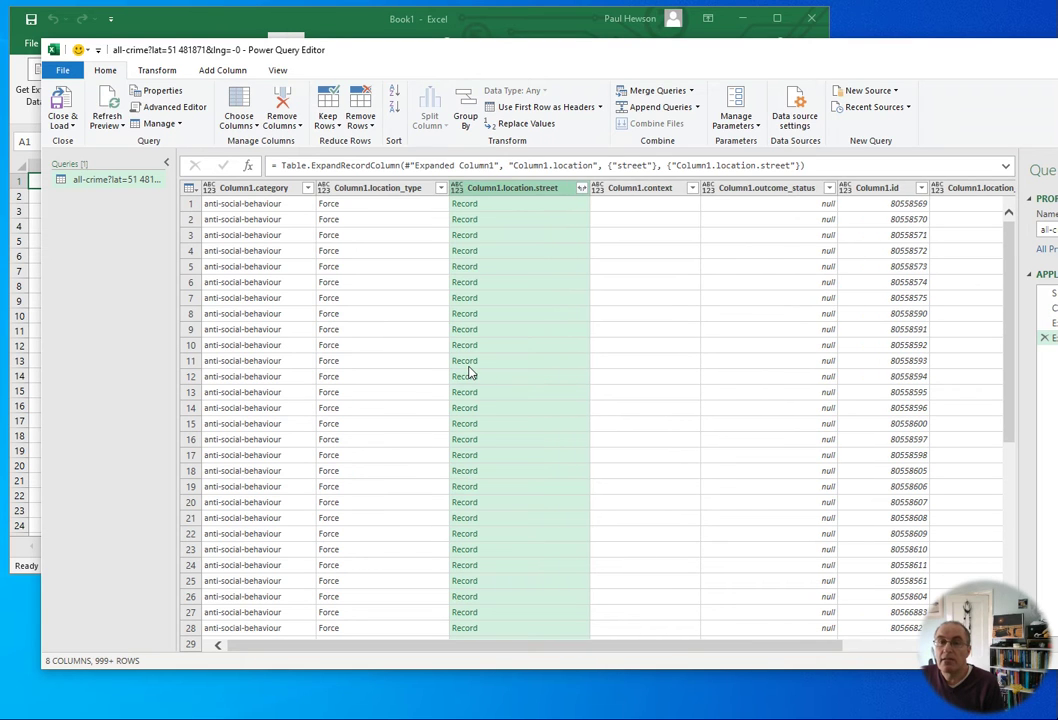
Step: Expand the Column1.location.street records to the name field only, and move the editor window to uncover the applied steps list
left_click(581, 189)
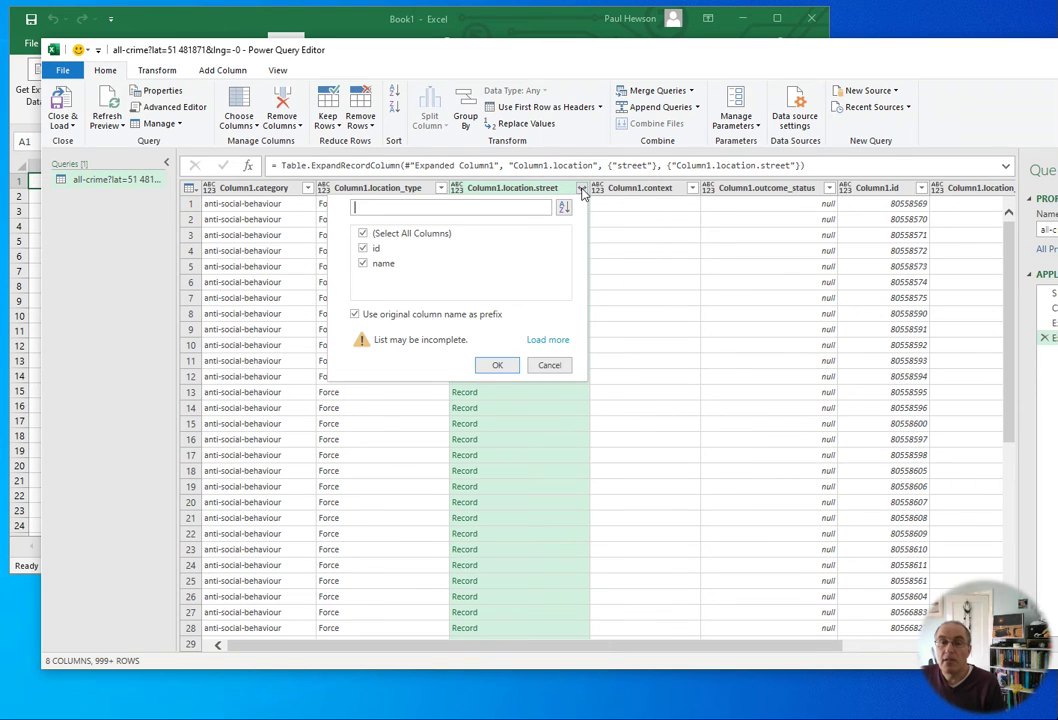
left_click(363, 249)
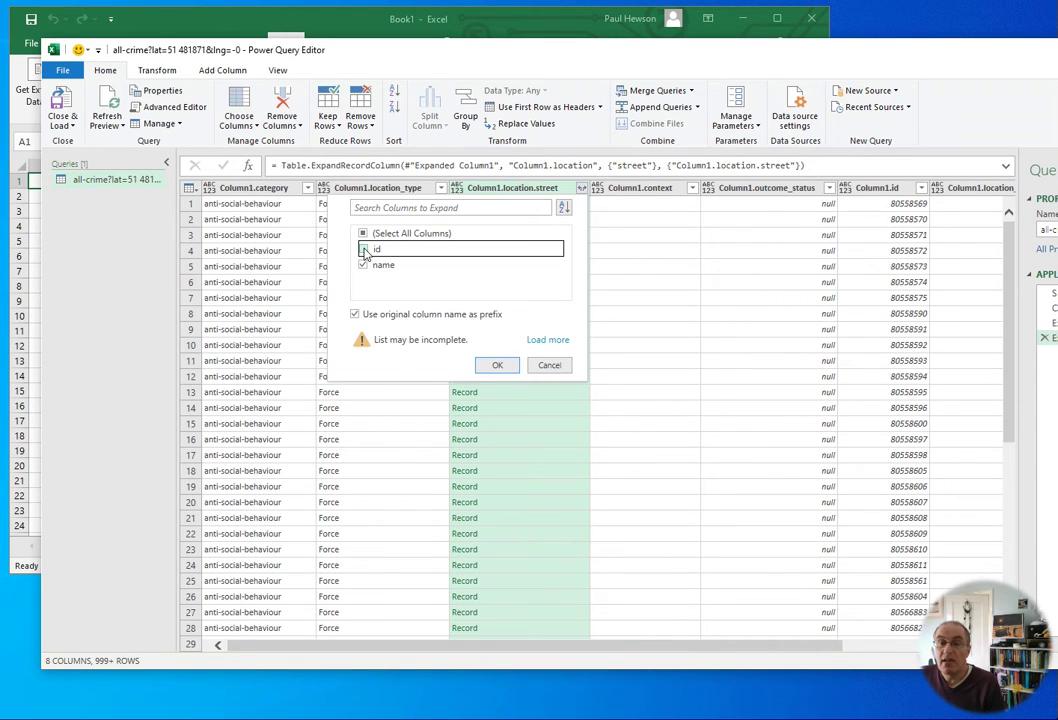
left_click(496, 366)
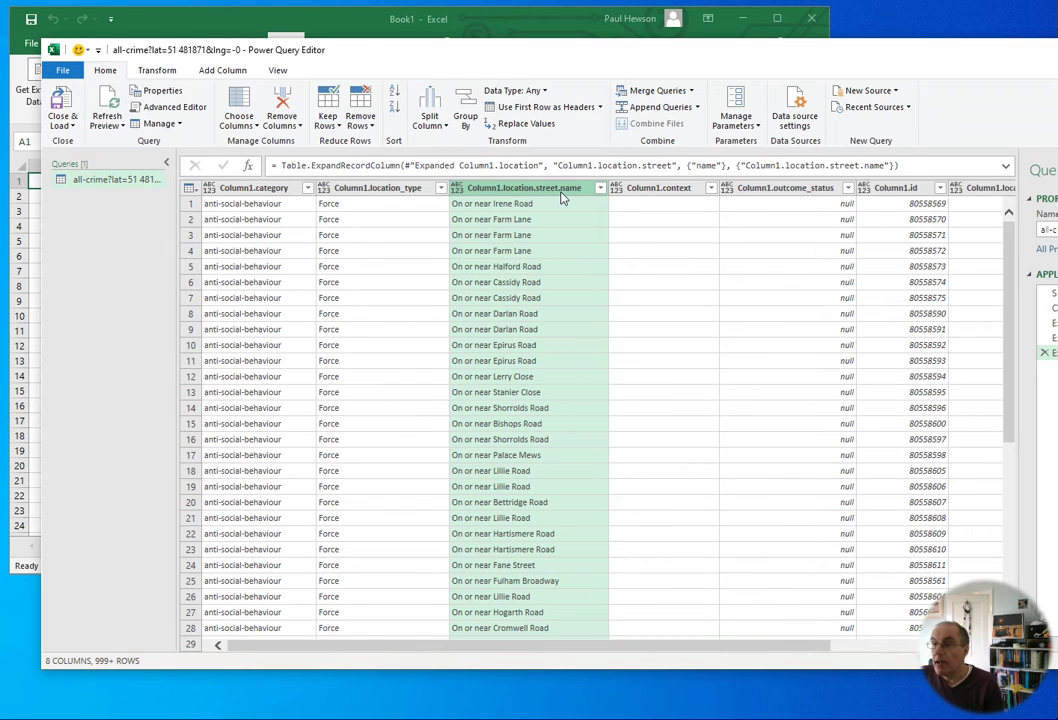
left_click_drag(621, 53, 347, 43)
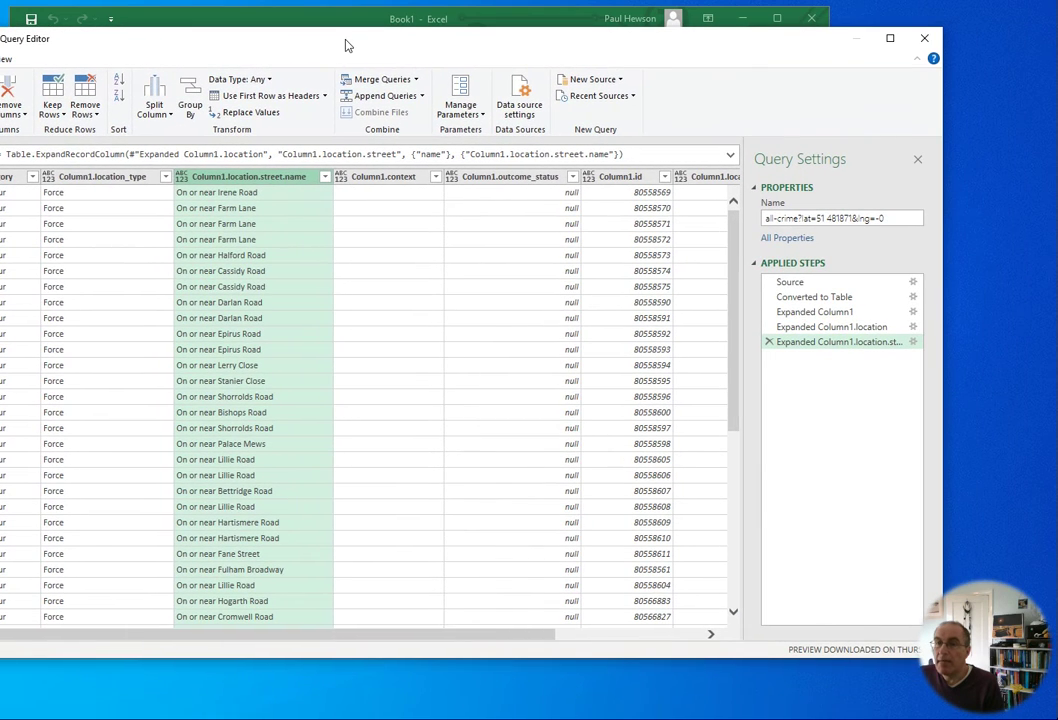
left_click(827, 327)
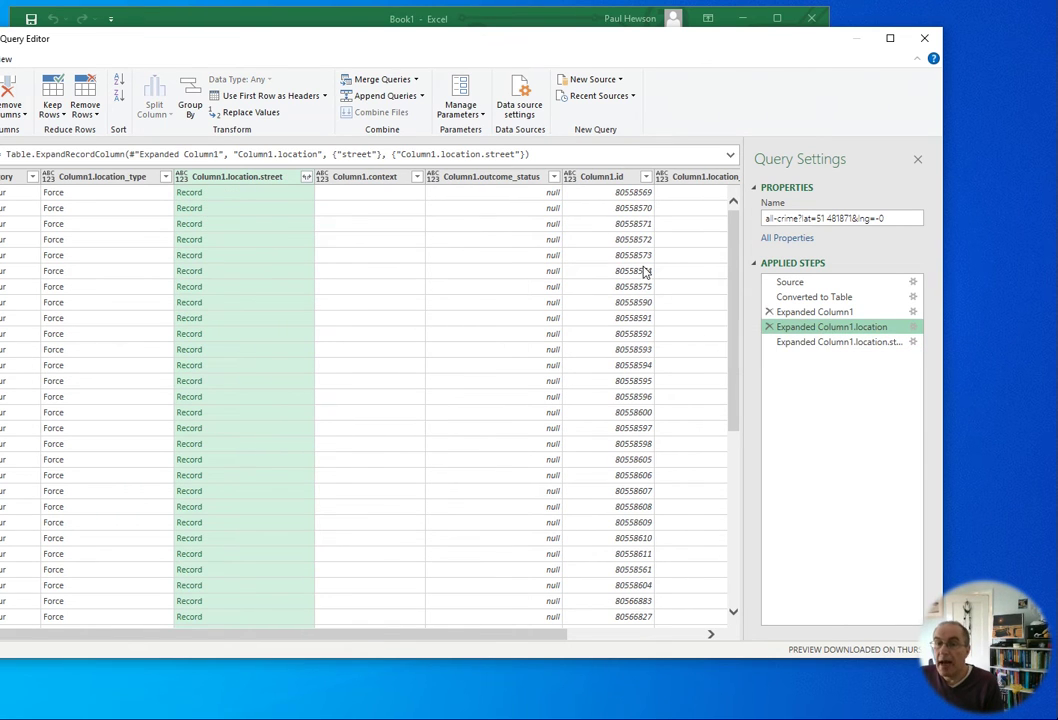
left_click(306, 177)
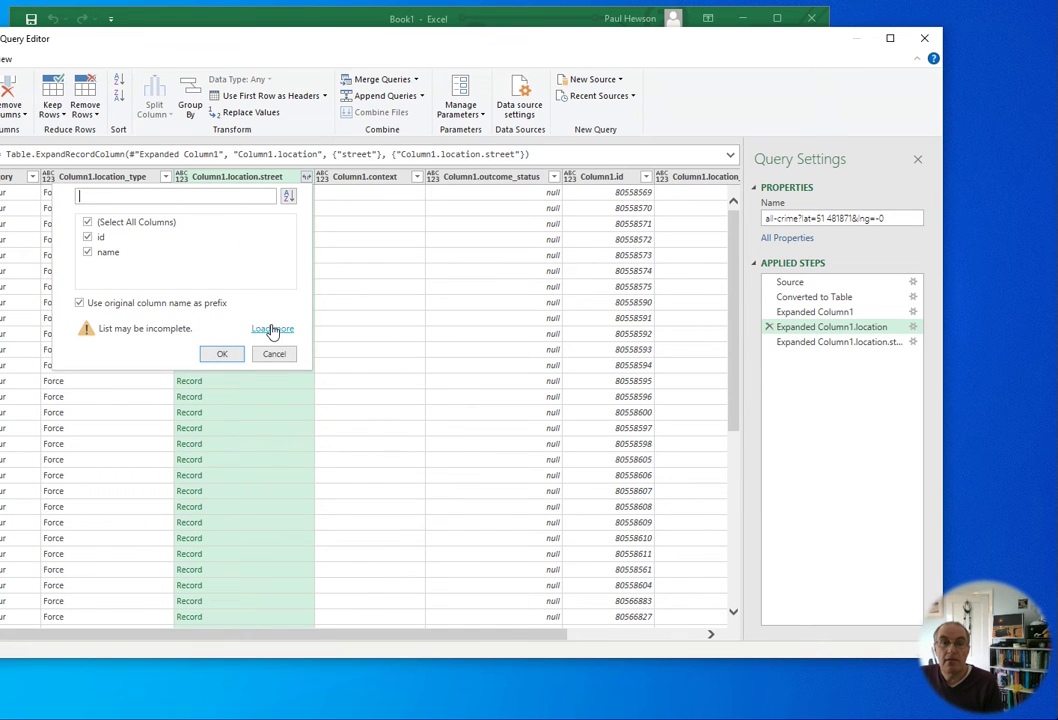
left_click(273, 355)
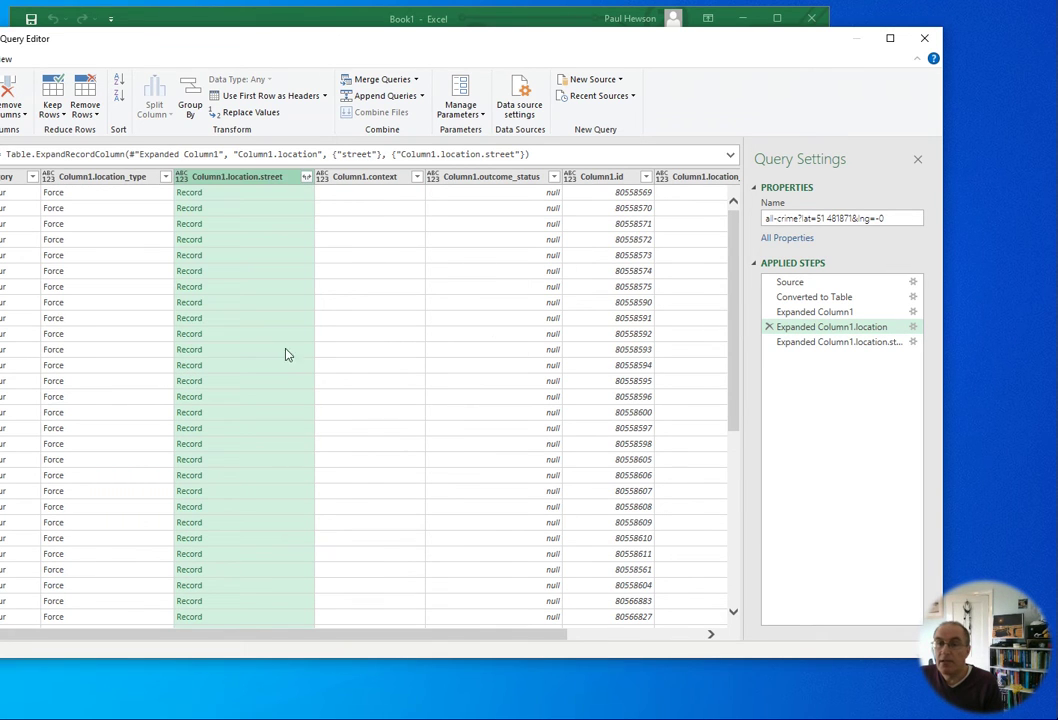
Step: Go back to the Expanded Column1 step and insert a step expanding Column1.location into latitude, street and longitude
left_click(794, 312)
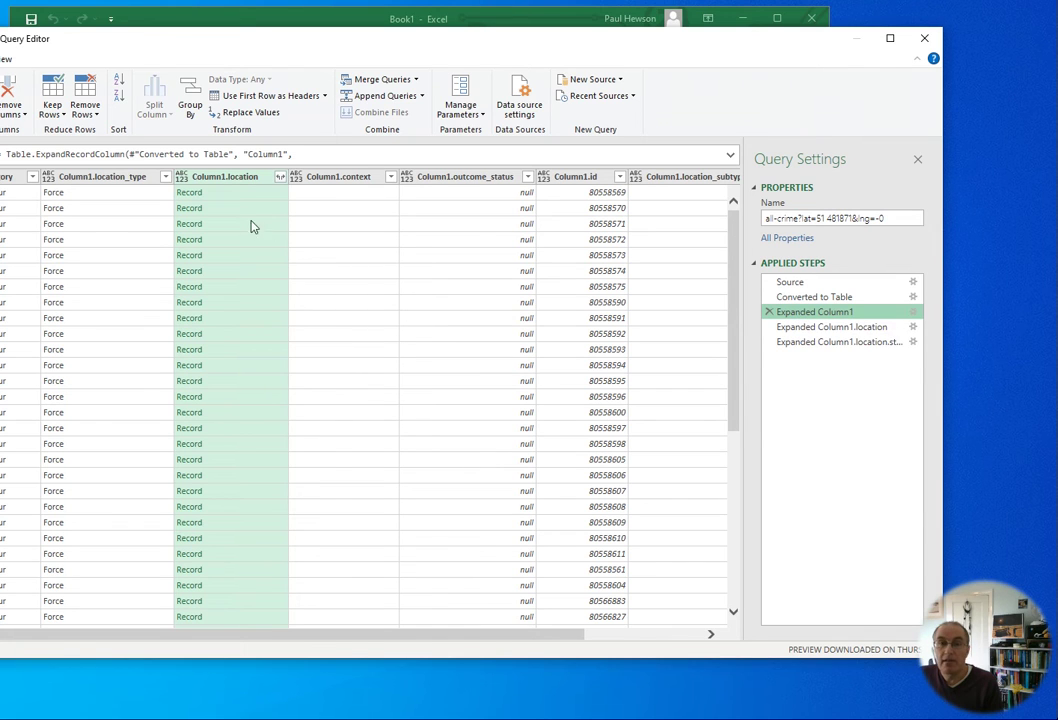
left_click(280, 177)
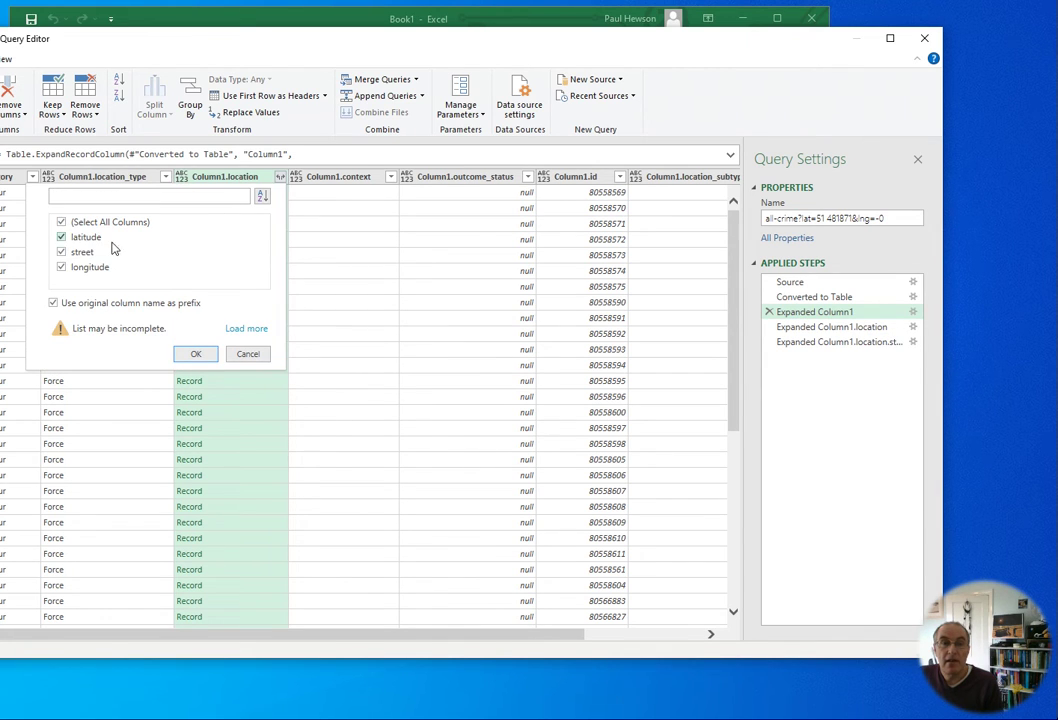
left_click(196, 354)
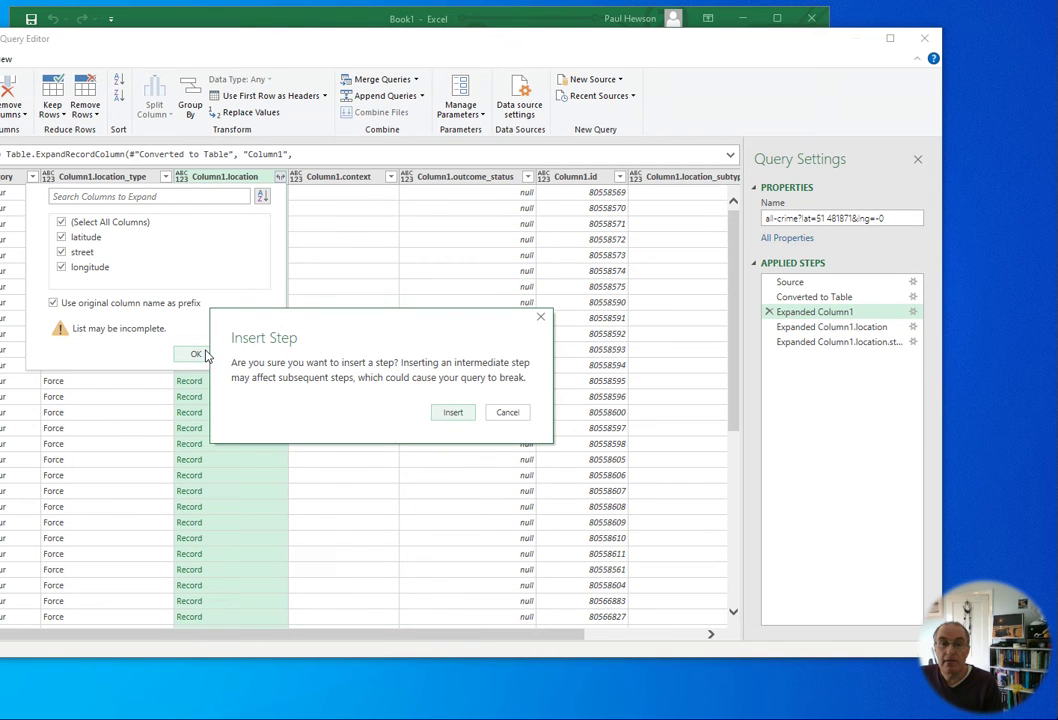
left_click(455, 413)
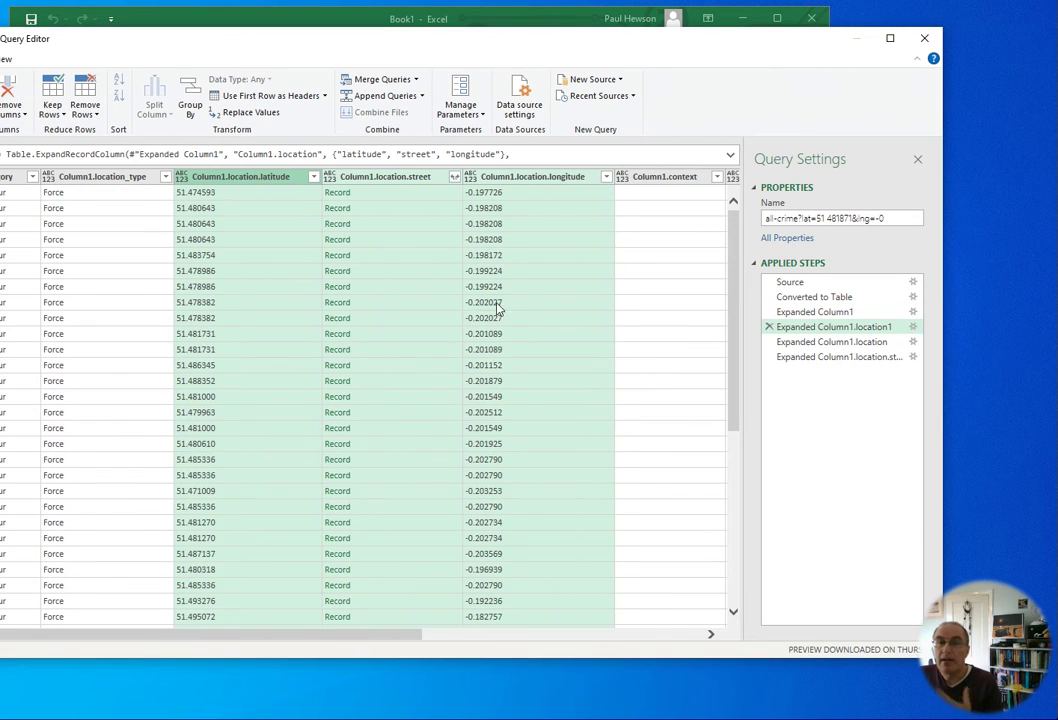
left_click(211, 214)
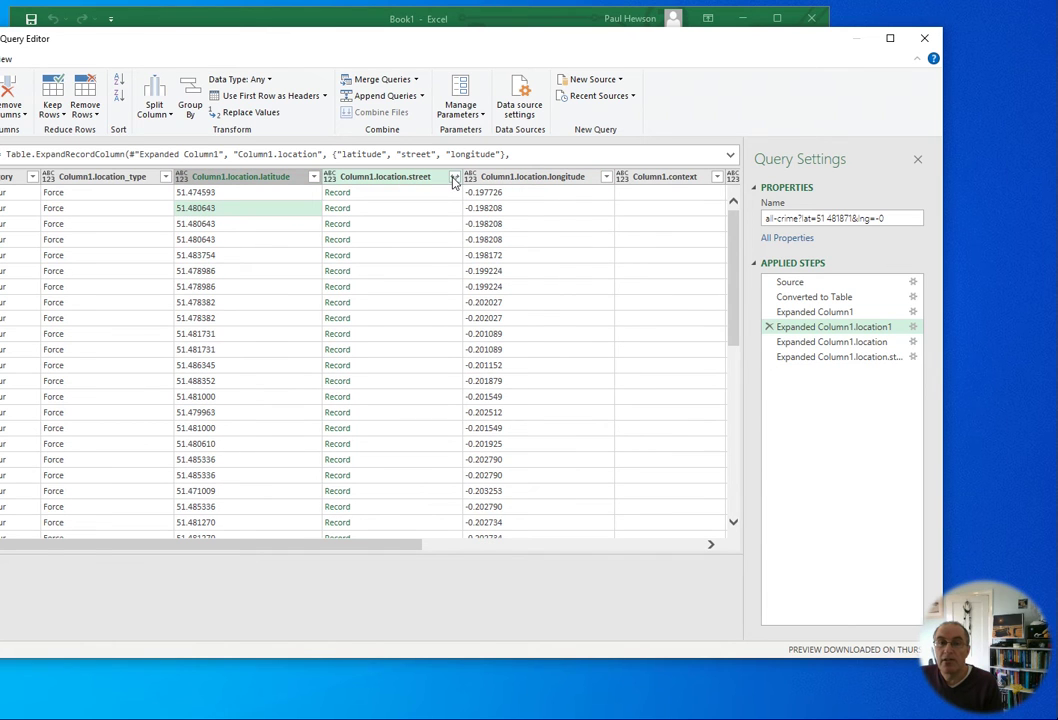
Step: Check the steps after Expanded Column1.location1 and delete the redundant Expanded Column1.location step
left_click(841, 342)
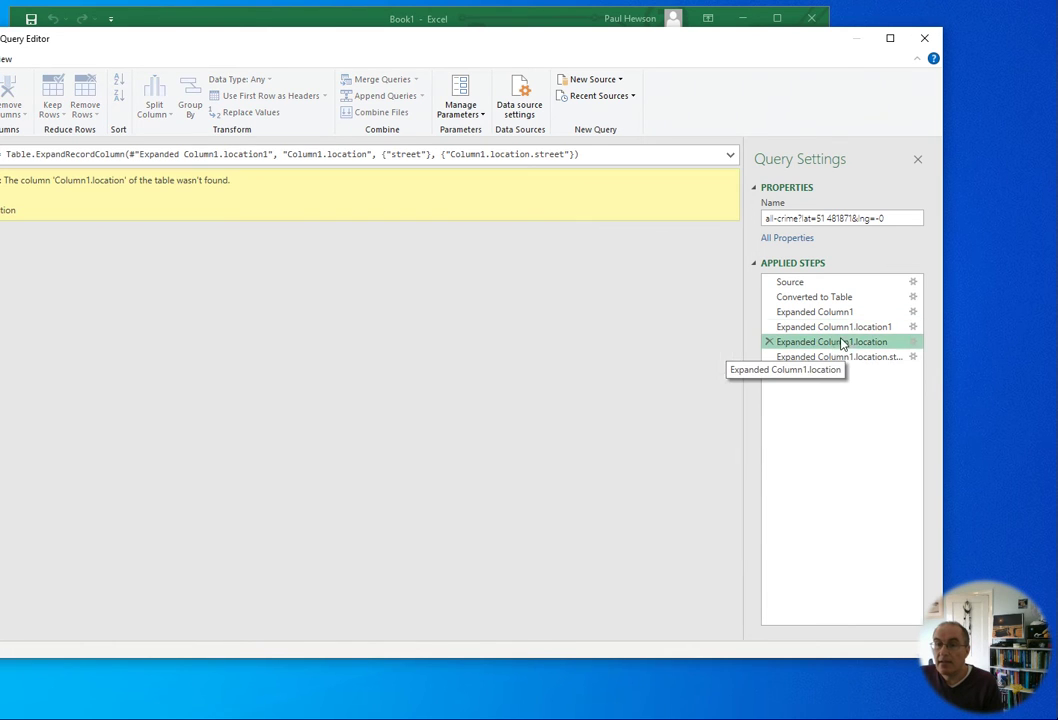
left_click(841, 357)
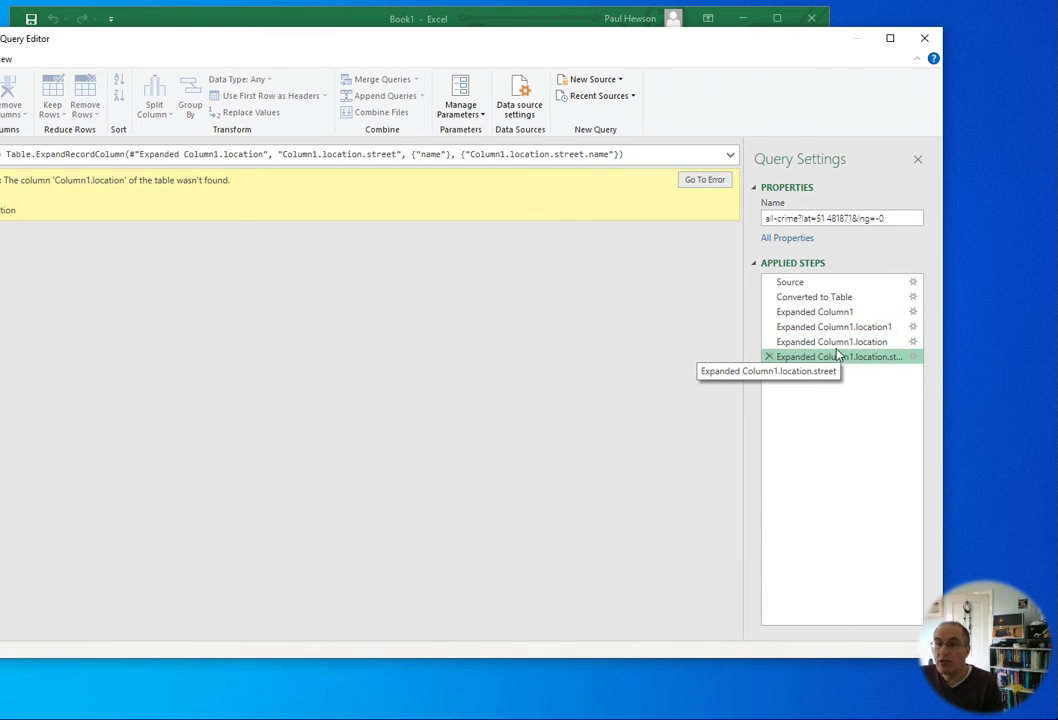
left_click(838, 348)
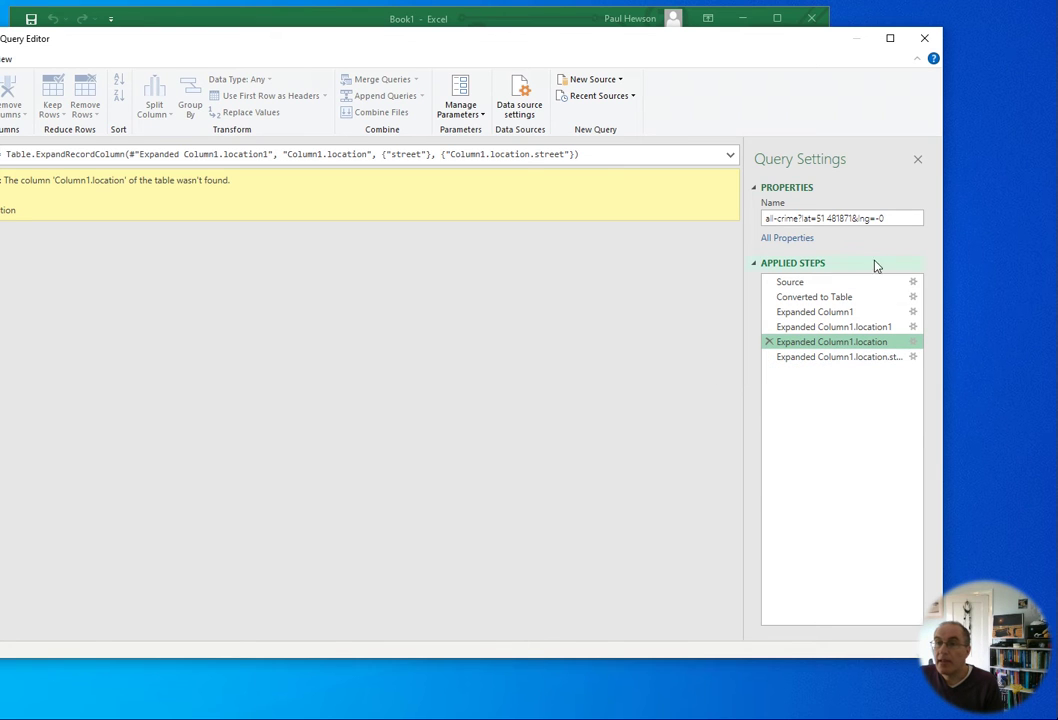
left_click(769, 342)
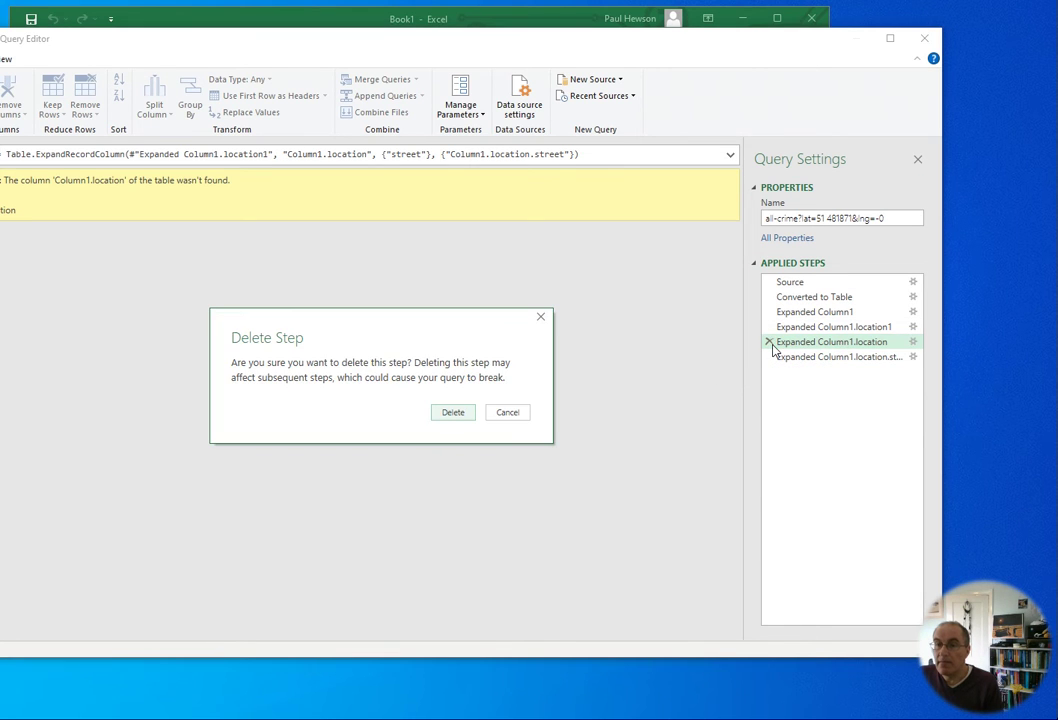
left_click(451, 413)
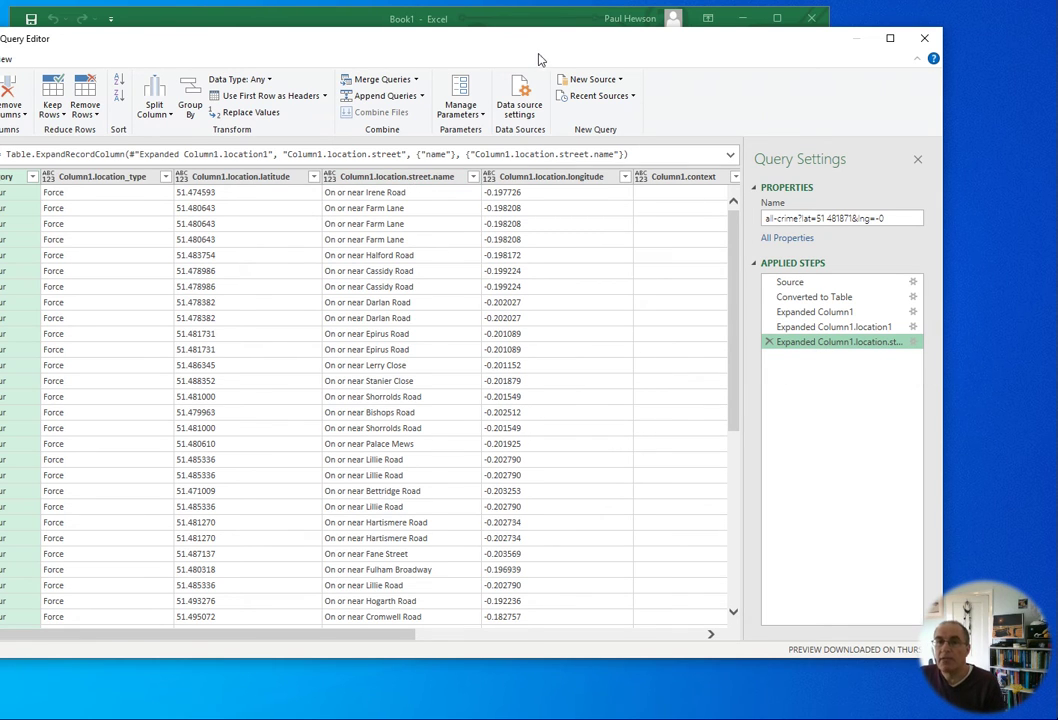
Step: Rename the applied step Expanded Column1 as "Obtain columns"
right_click(814, 312)
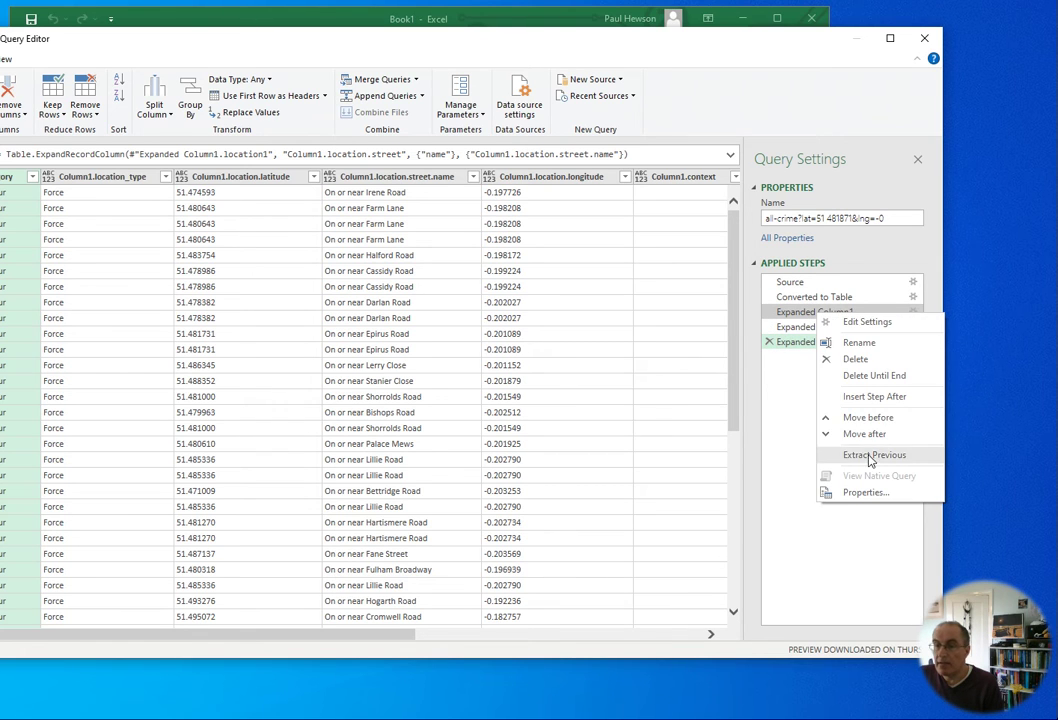
left_click(856, 342)
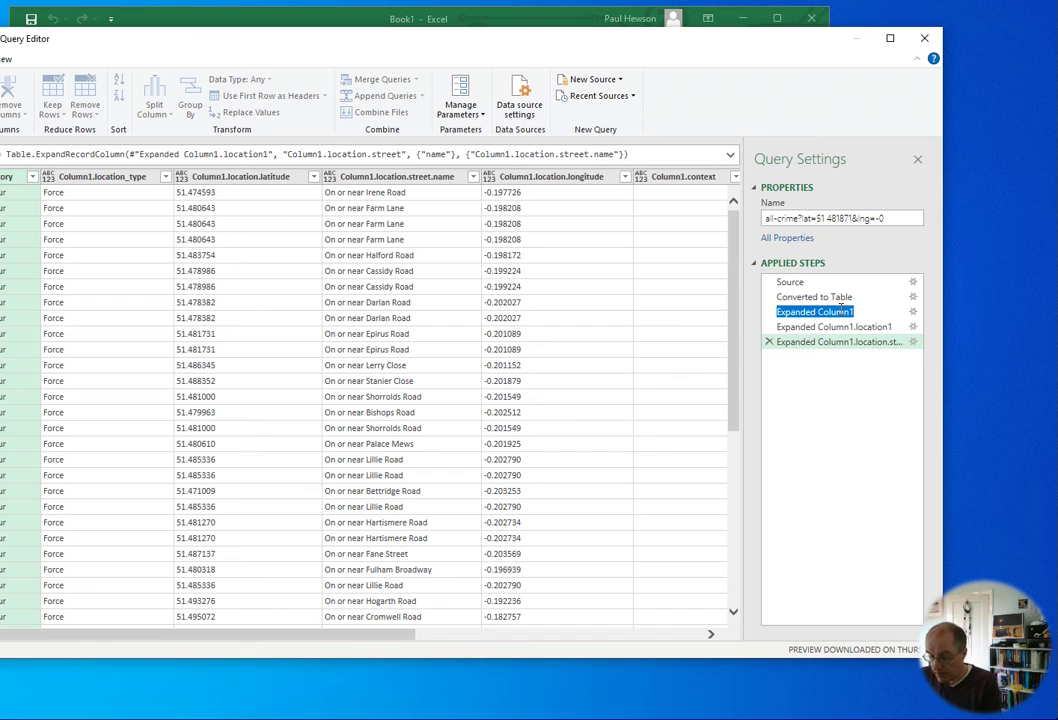
type("Obtai")
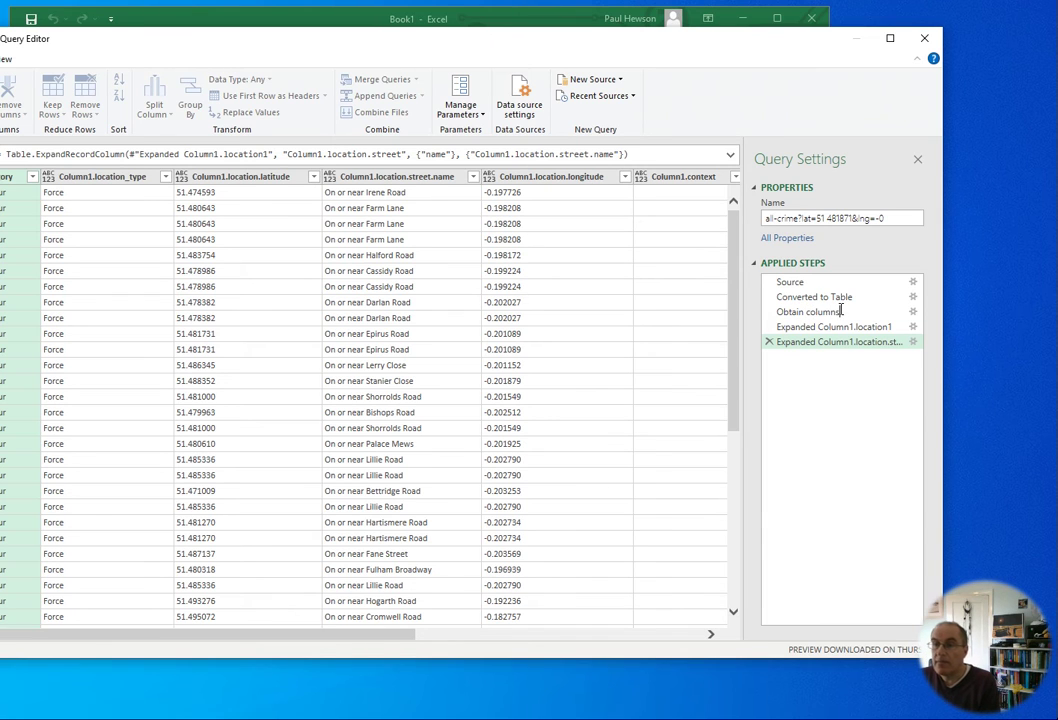
left_click(782, 316)
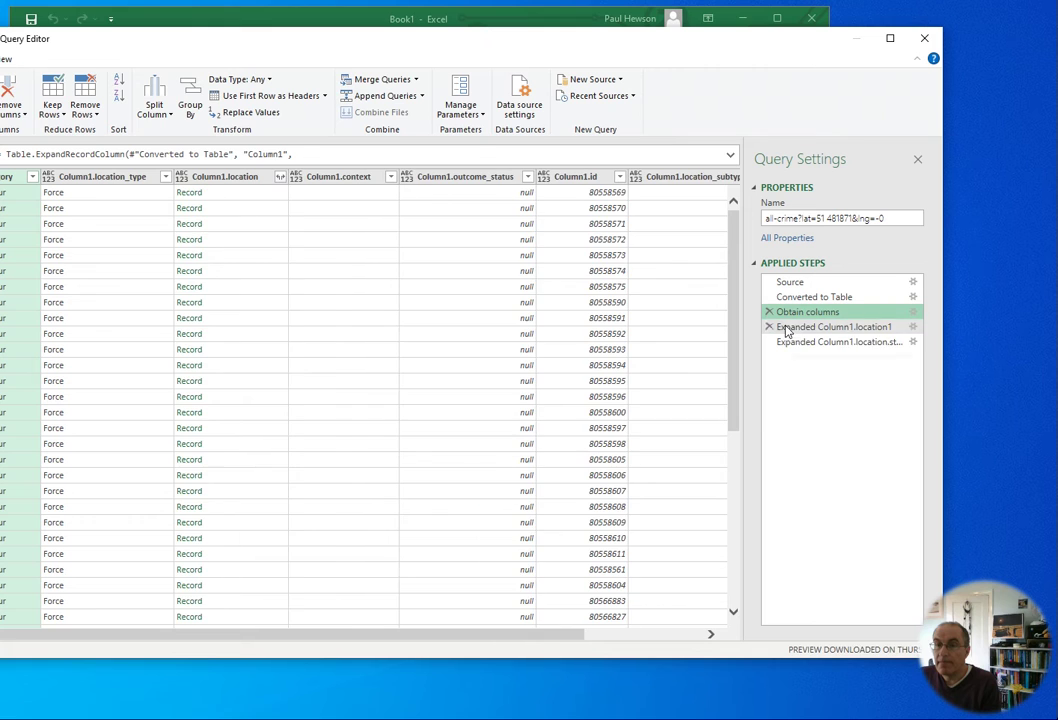
Step: Rename the applied step Expanded Column1.location1 as "Obtain lat, long, street"
left_click(788, 328)
right_click(788, 328)
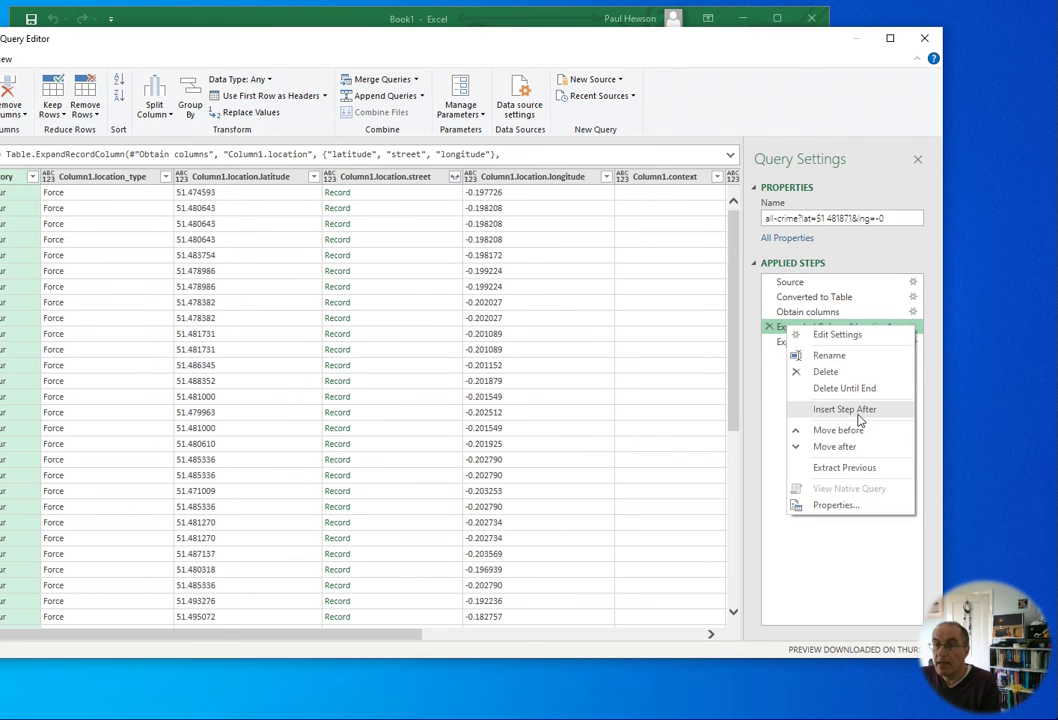
left_click(822, 356)
type("Obtain lat, long, street")
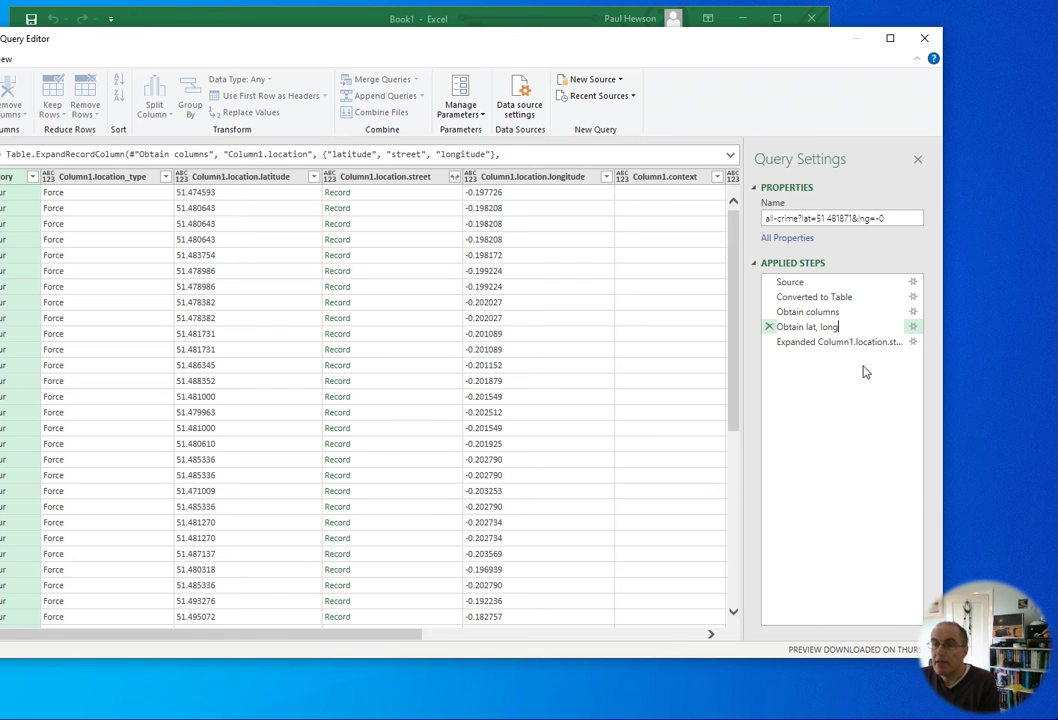
Step: Rename the last applied step, Expanded Column1.location.street, as "Obtain street name only"
right_click(794, 344)
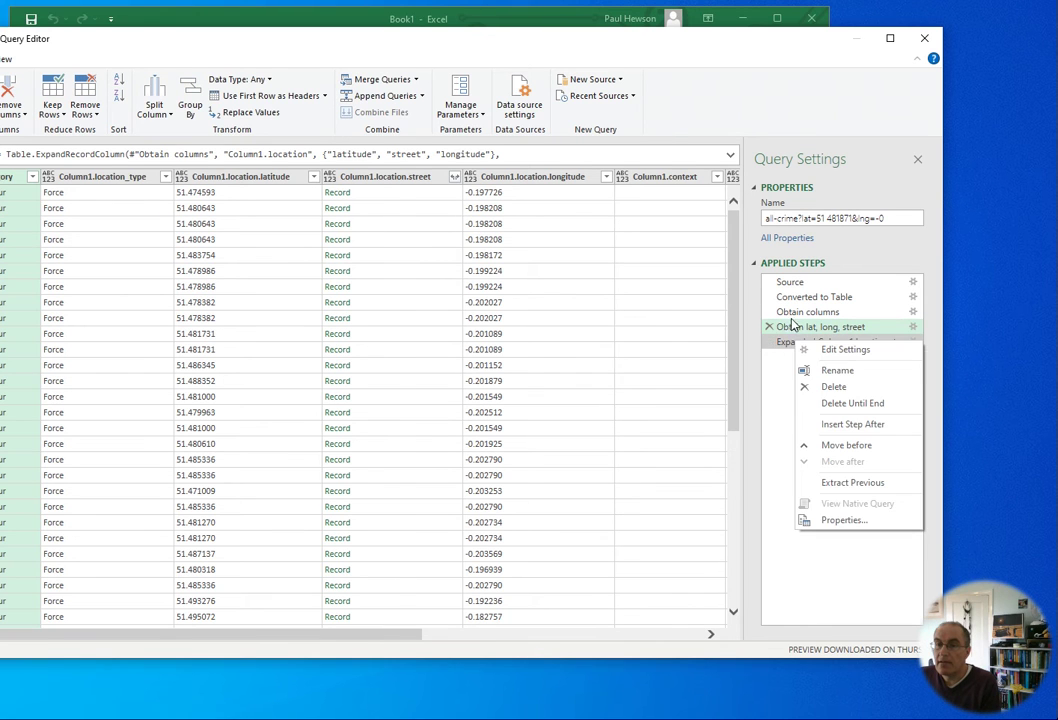
left_click(794, 314)
left_click(797, 343)
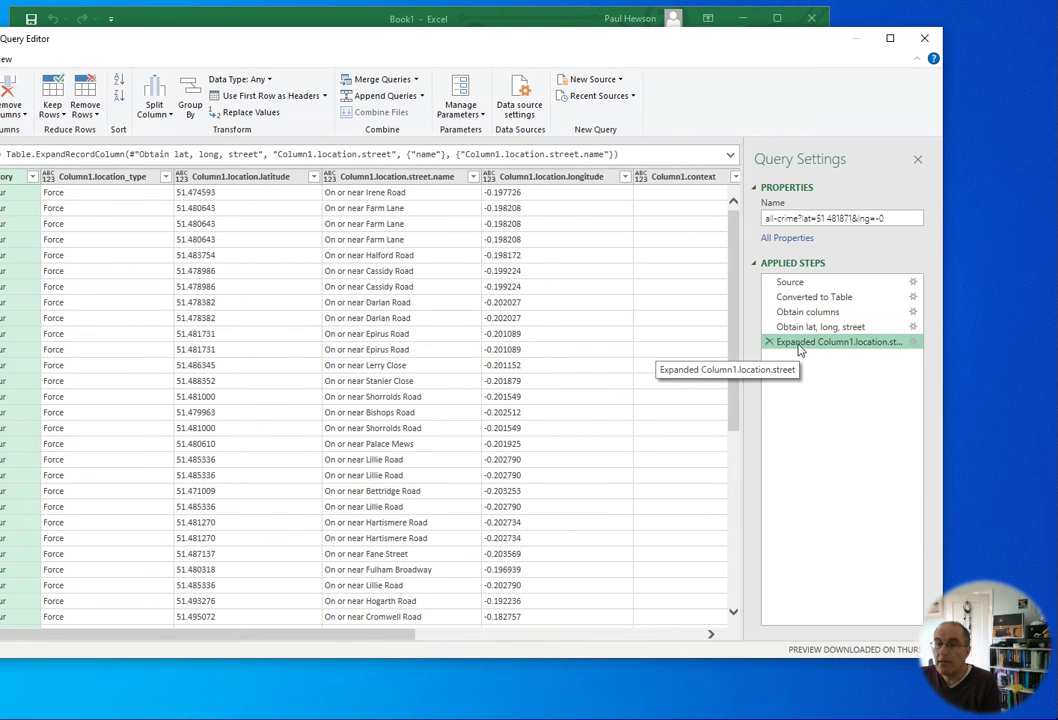
right_click(798, 344)
left_click(843, 366)
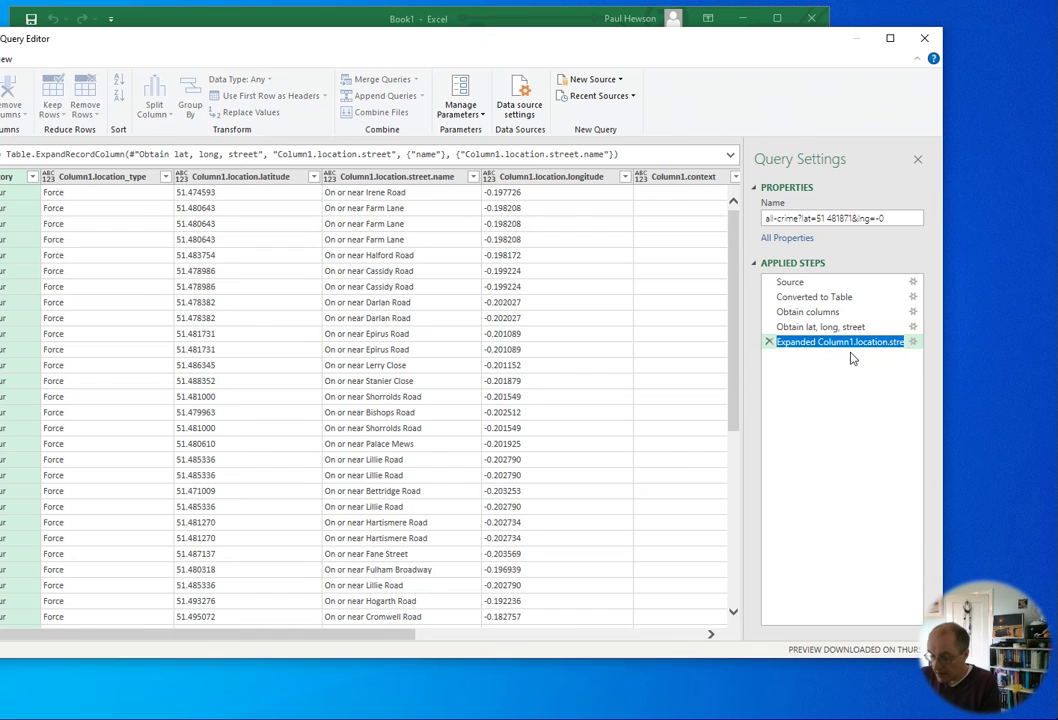
type("Obtain street name only")
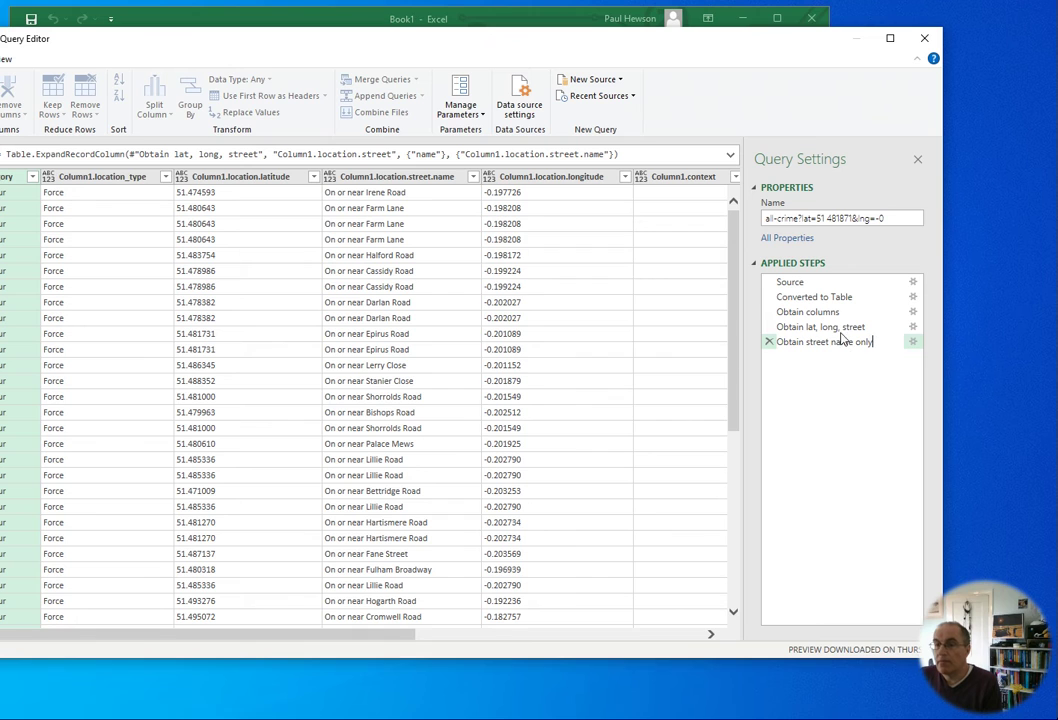
left_click_drag(820, 297, 628, 229)
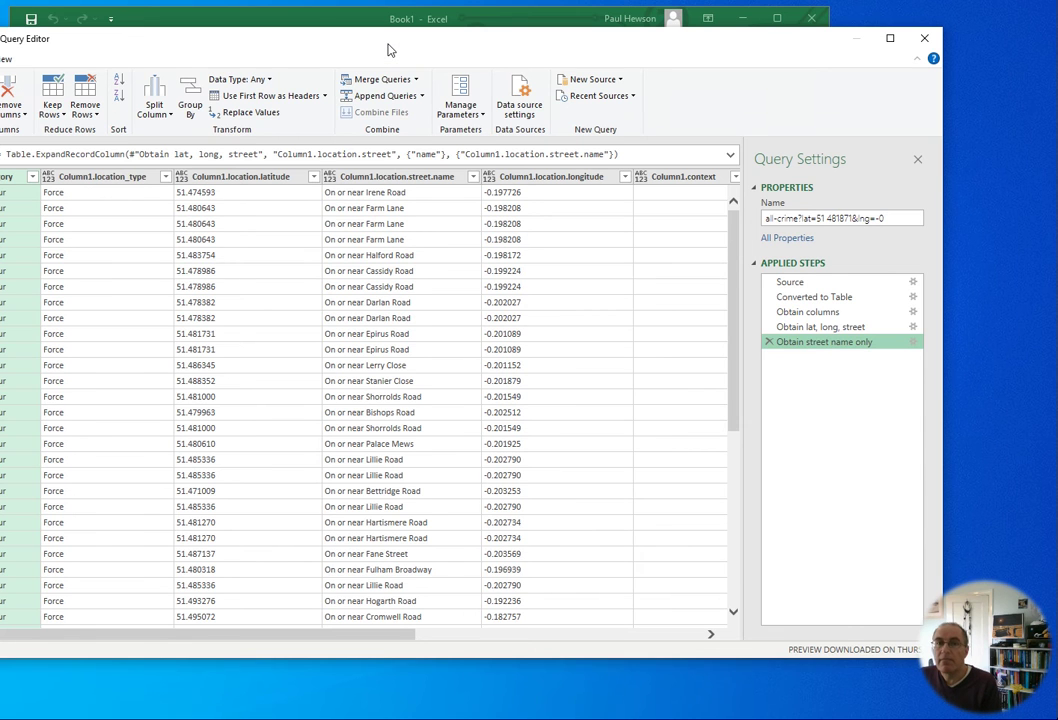
Step: Bring the whole query editor window into view, close it and load the crime query into the workbook
left_click_drag(389, 50, 668, 66)
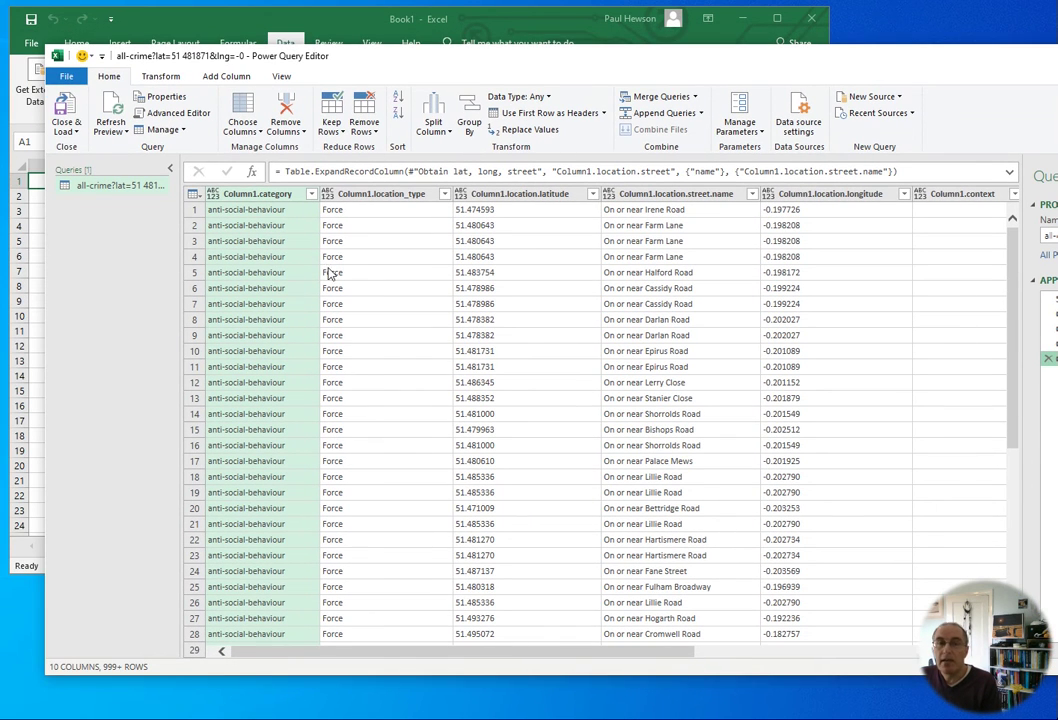
left_click(66, 128)
left_click(92, 163)
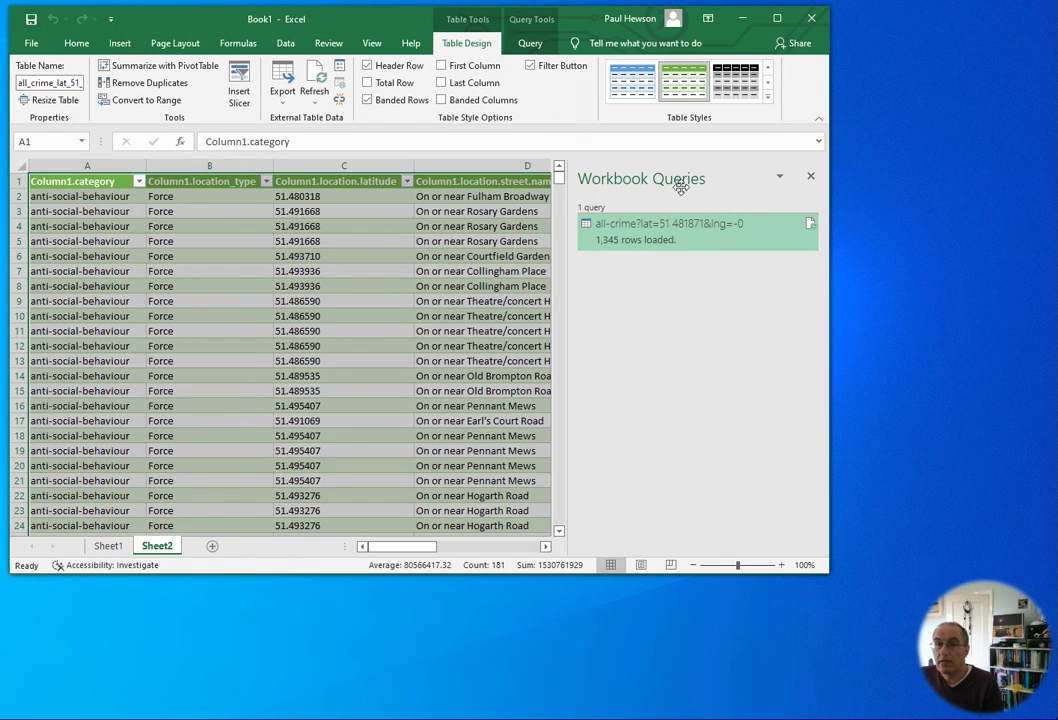
Step: Summarize the loaded crime table with a PivotTable placed on a new worksheet
mouse_move(660, 230)
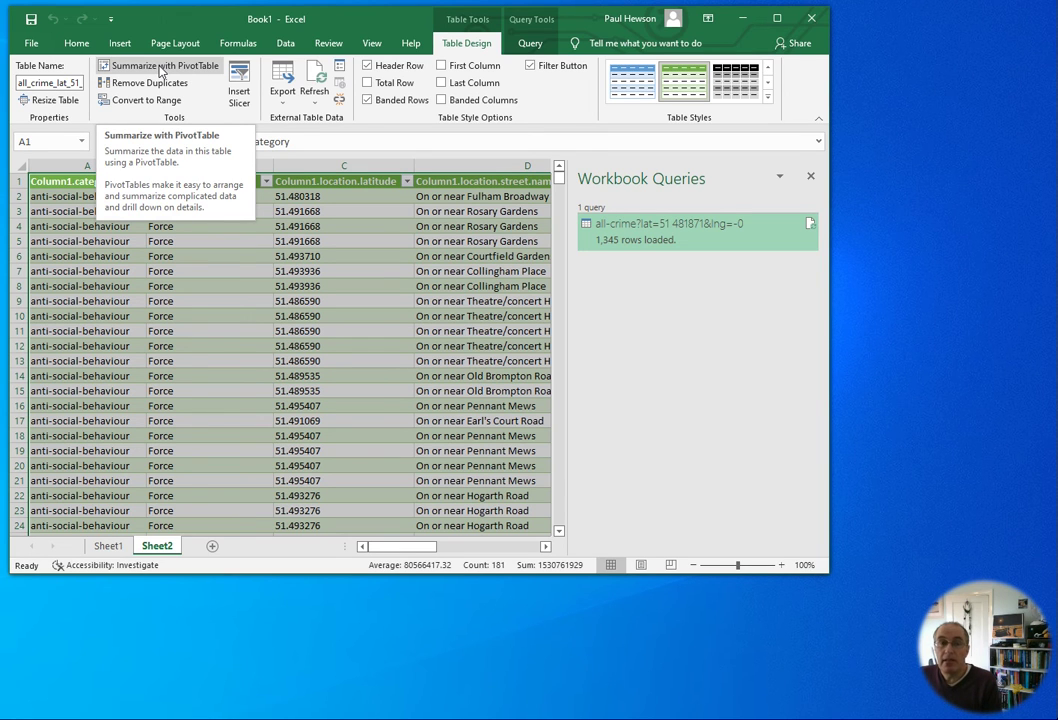
left_click(160, 66)
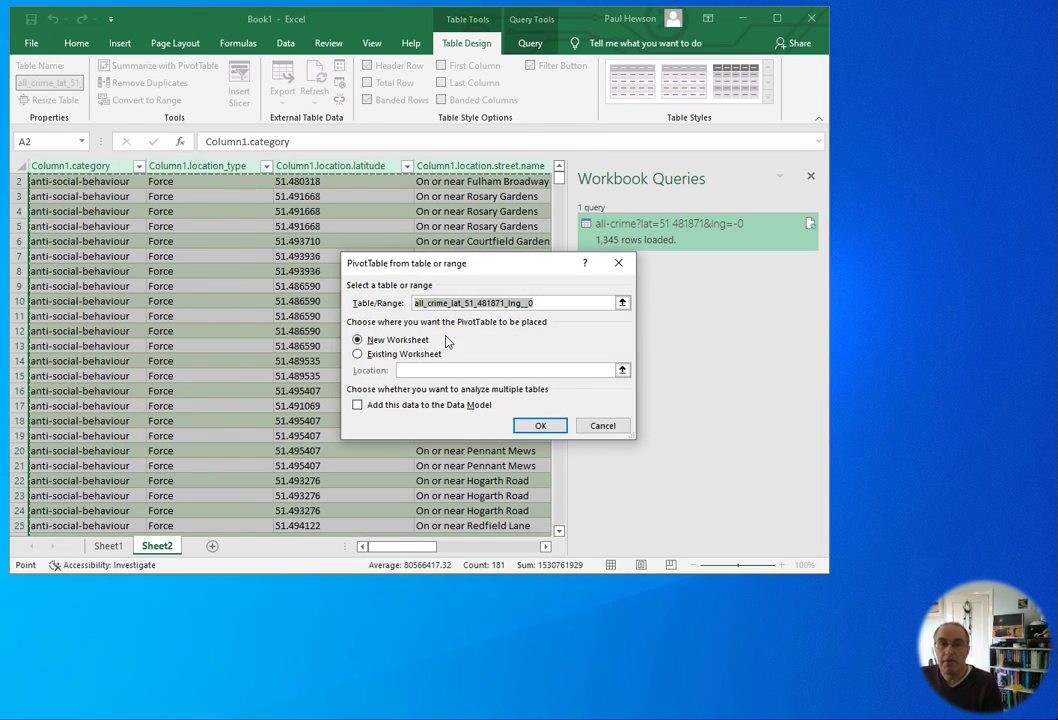
left_click(540, 425)
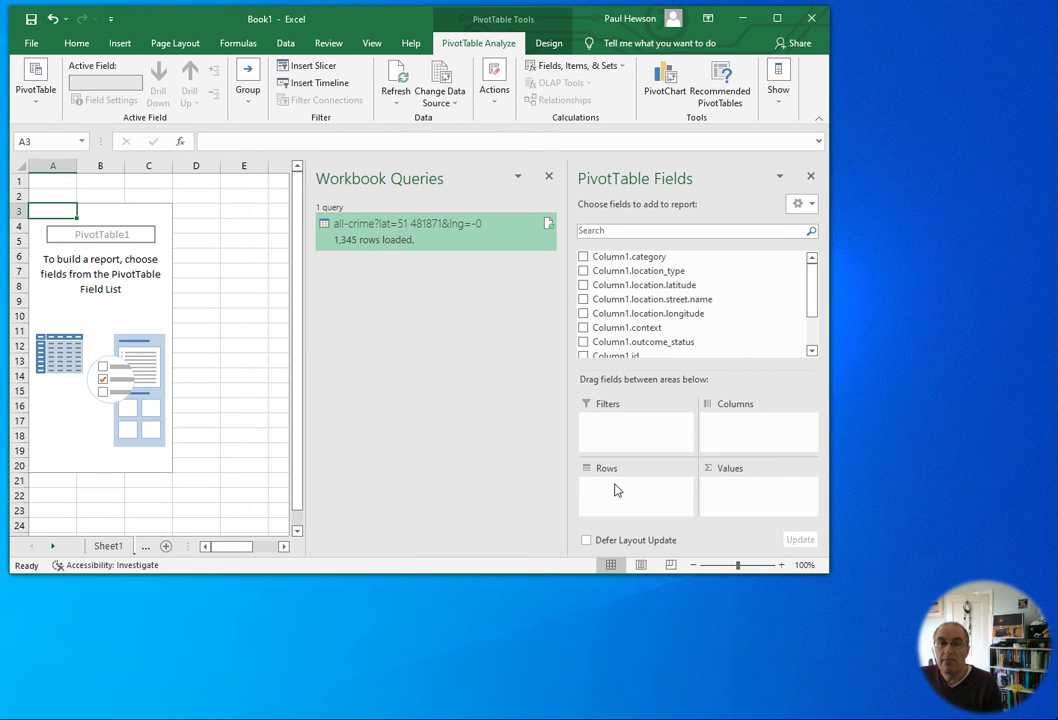
Step: Lay out the PivotTable with Column1.category as rows, Column1.location_type as columns and the count of Column1.category as values, and close the workbook queries list
left_click_drag(673, 259, 616, 495)
left_click_drag(673, 282, 716, 428)
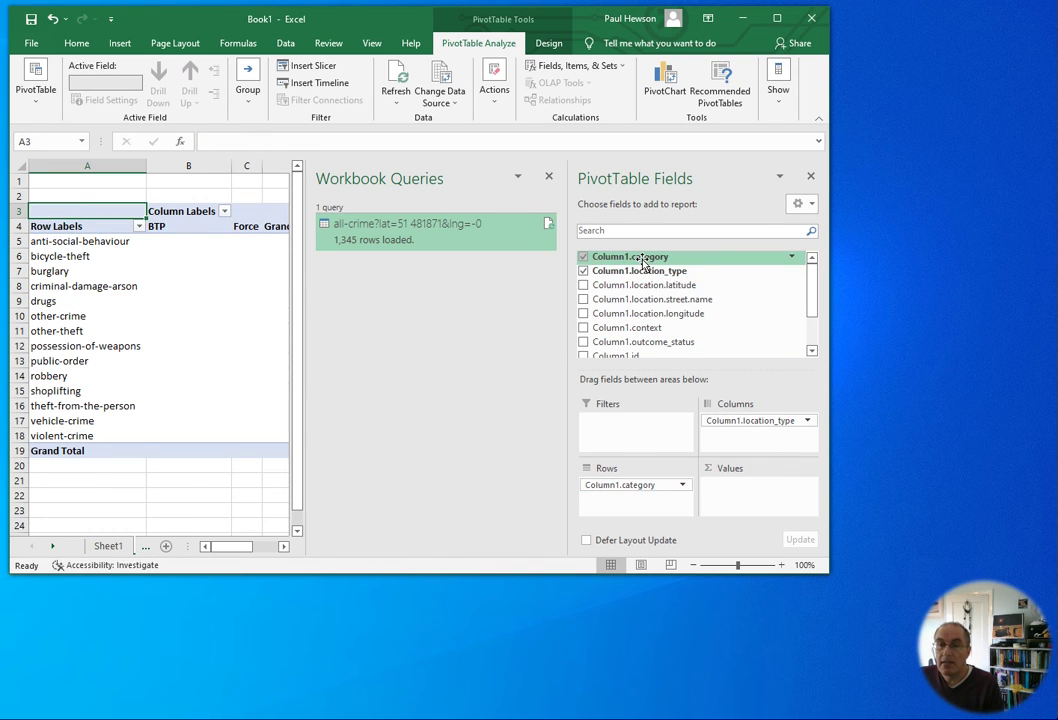
left_click_drag(644, 260, 744, 498)
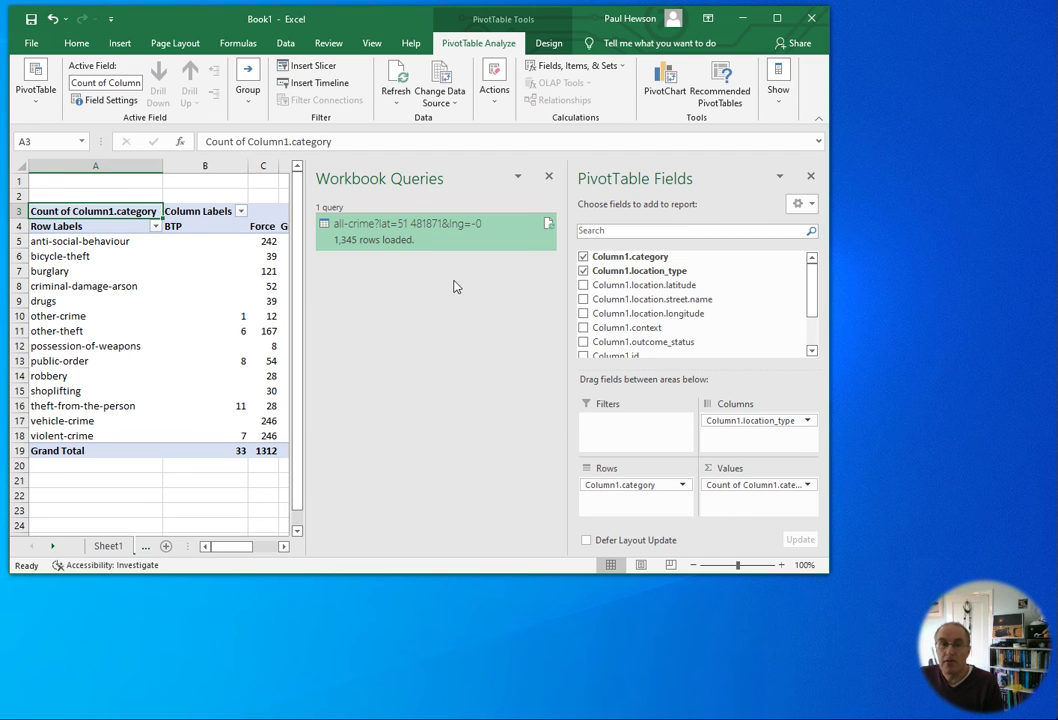
left_click(548, 176)
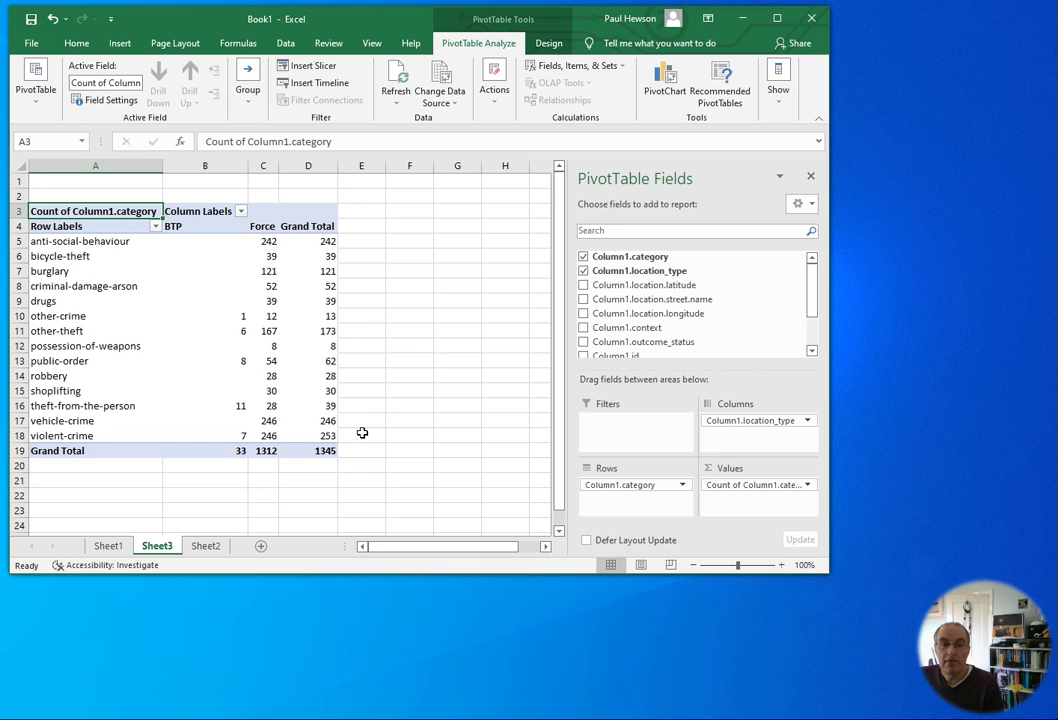
Step: Examine the BTP and Force columns of the PivotTable and the BTP counts for the individual crime categories
left_click(184, 227)
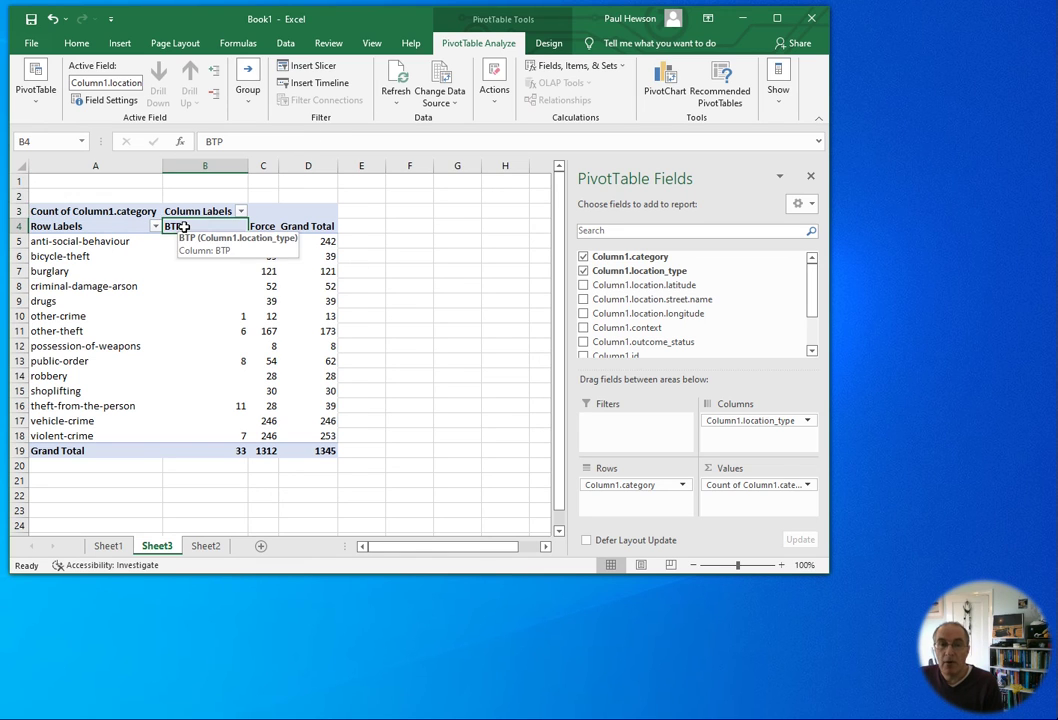
left_click(263, 226)
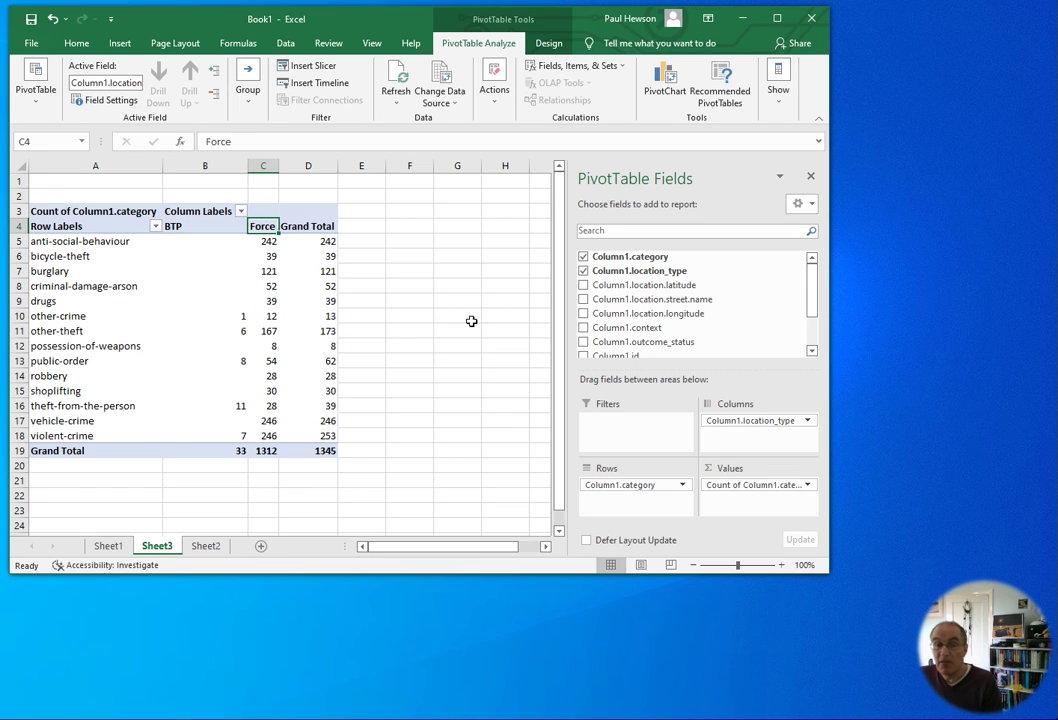
left_click(240, 317)
left_click(242, 331)
left_click(242, 361)
left_click(242, 376)
left_click(242, 405)
left_click(242, 435)
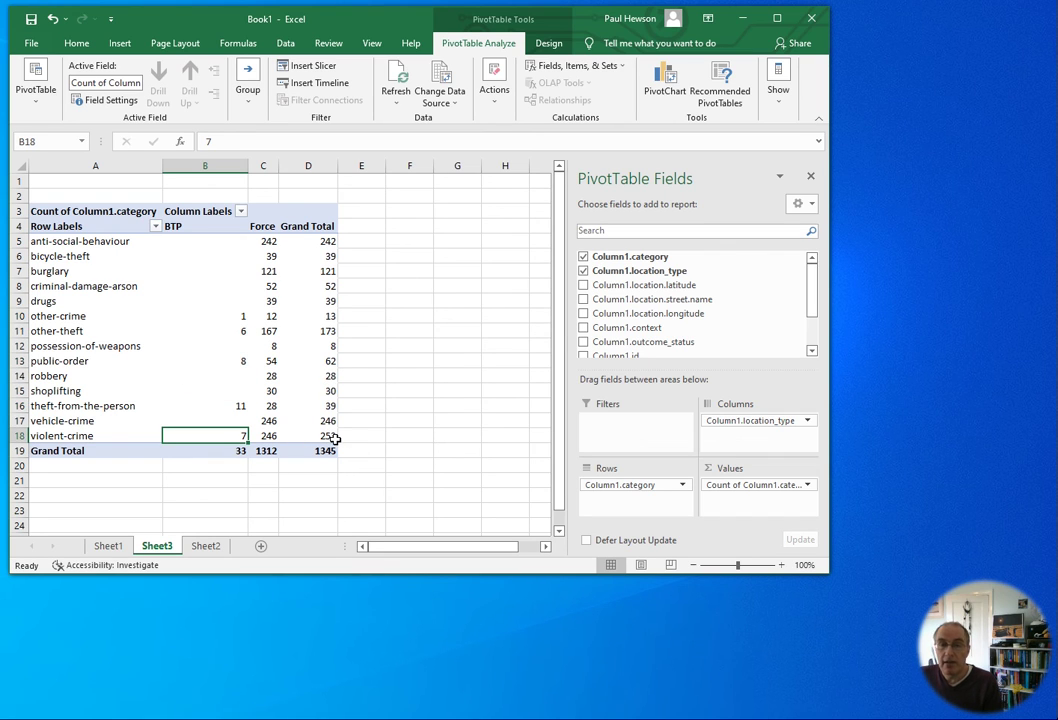
Step: Add Column1.month as a PivotTable report filter and filter it to 2020-01
mouse_move(334, 439)
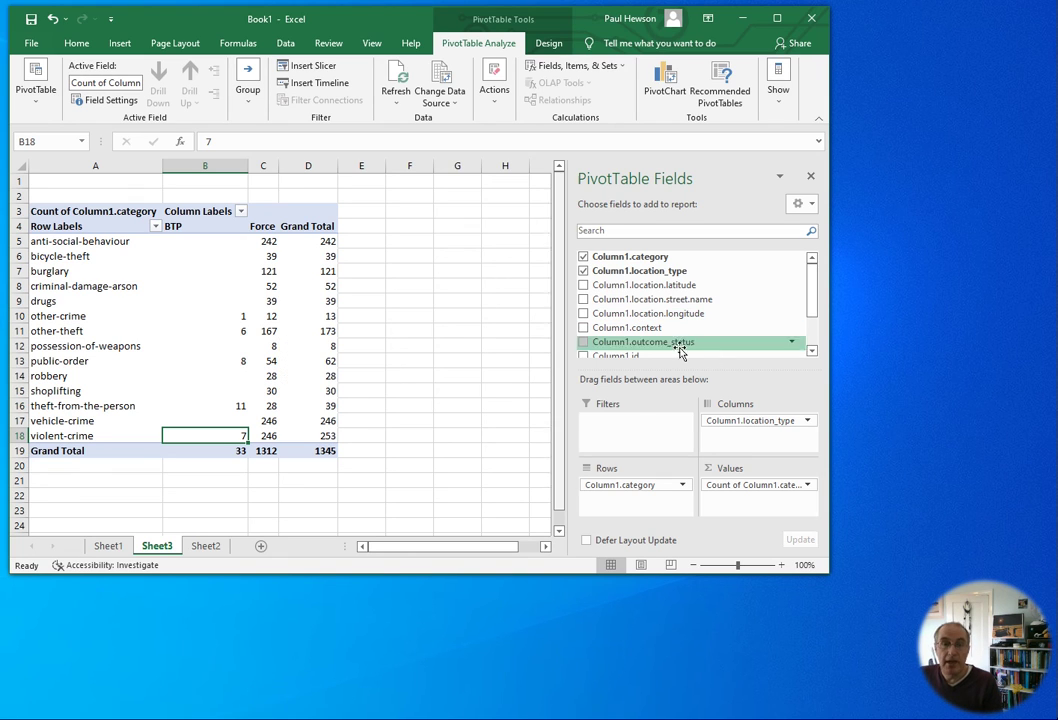
scroll(816, 285, "down", 2)
left_click_drag(648, 335, 631, 425)
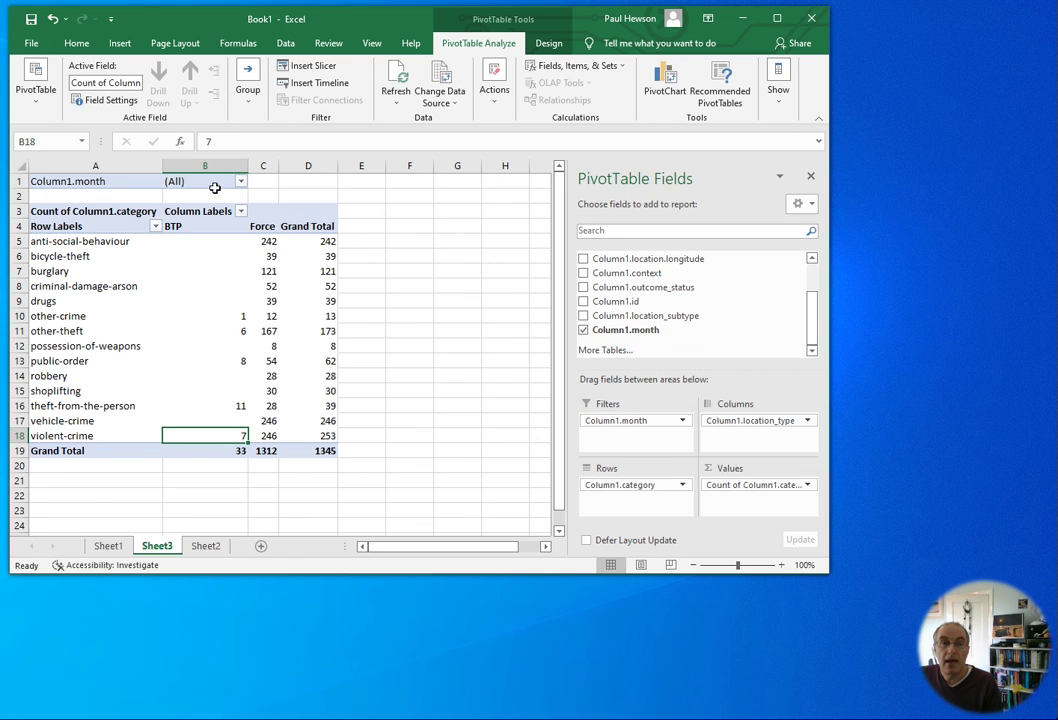
left_click(240, 181)
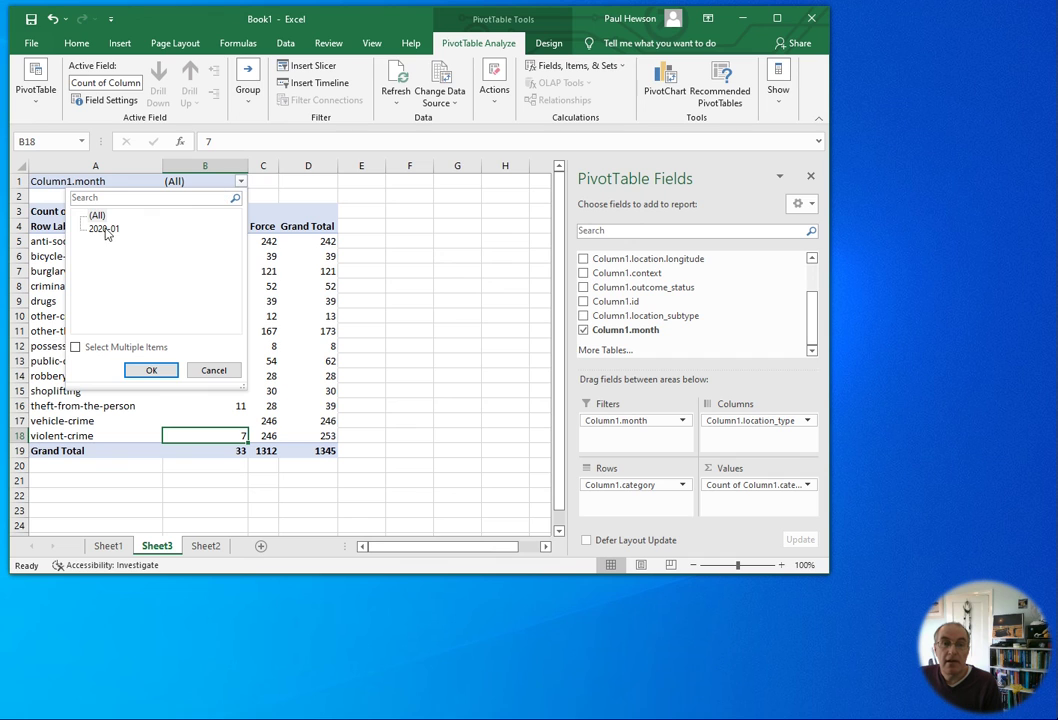
left_click(151, 370)
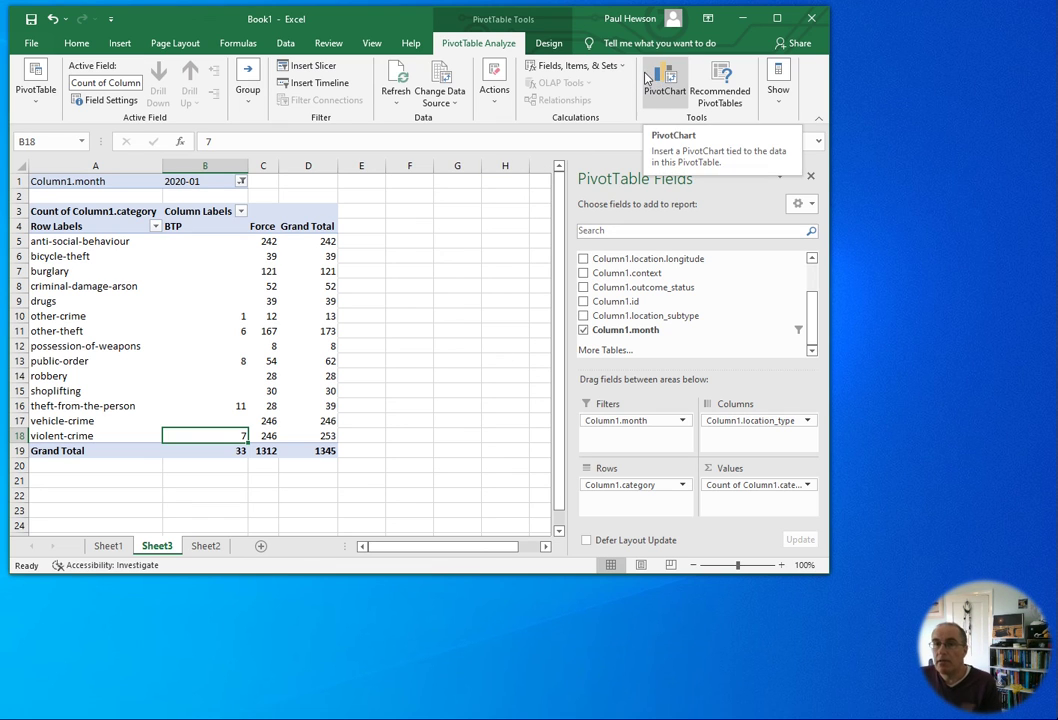
Step: Close the PivotTable field list, look over the source crime table on Sheet2 and return to the PivotTable on Sheet3
left_click(285, 44)
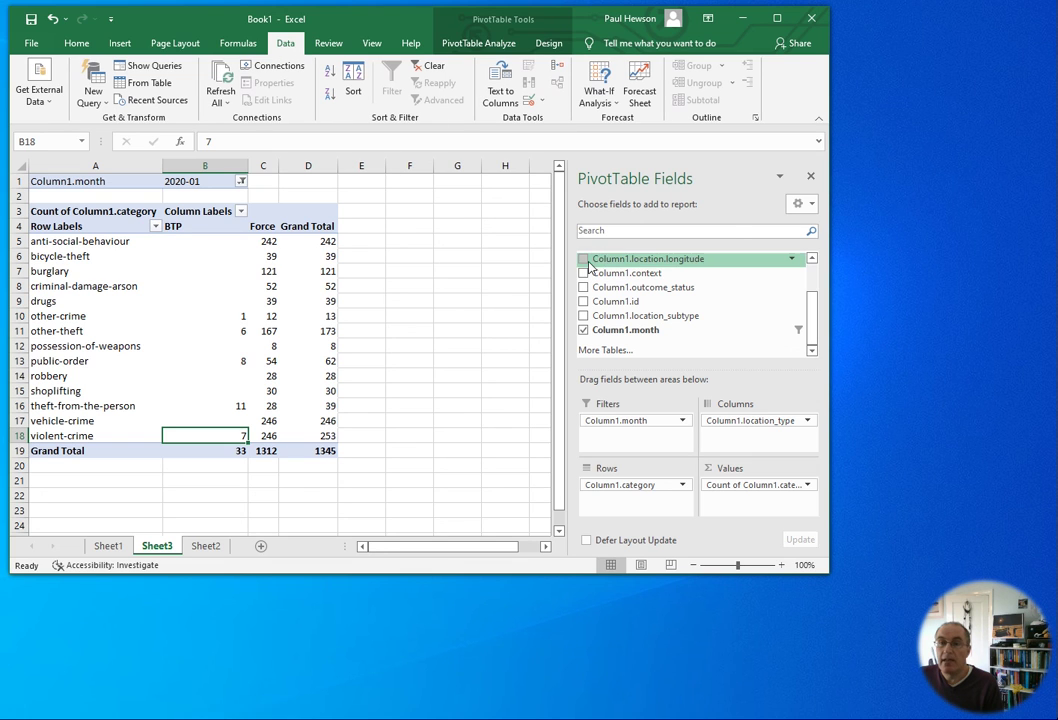
left_click(811, 179)
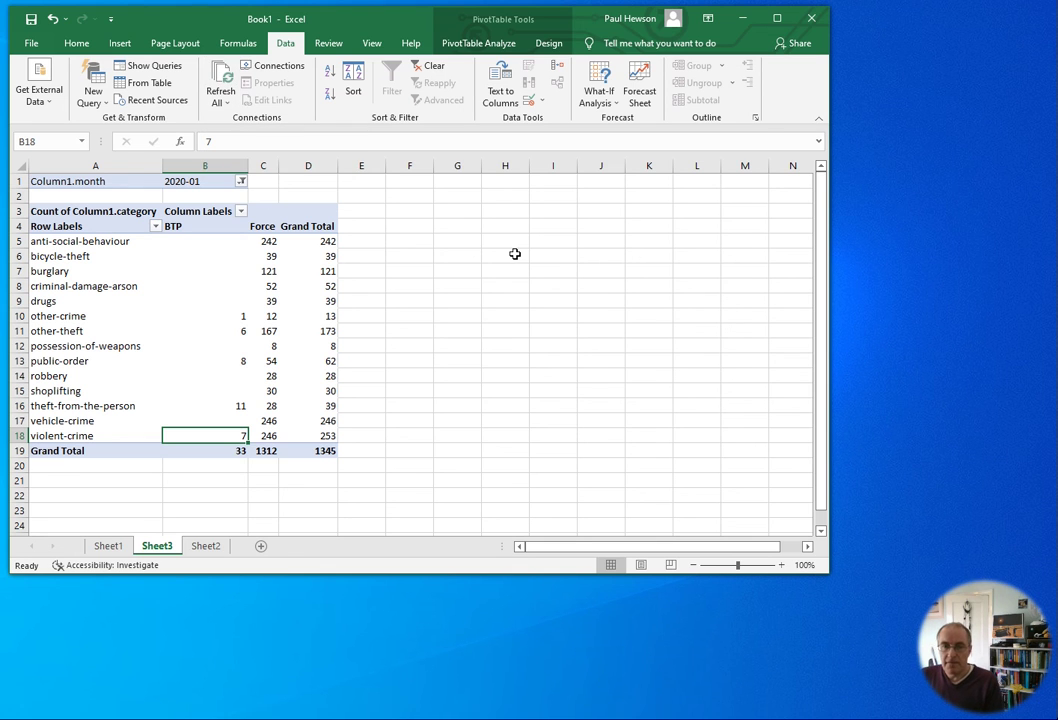
left_click(207, 545)
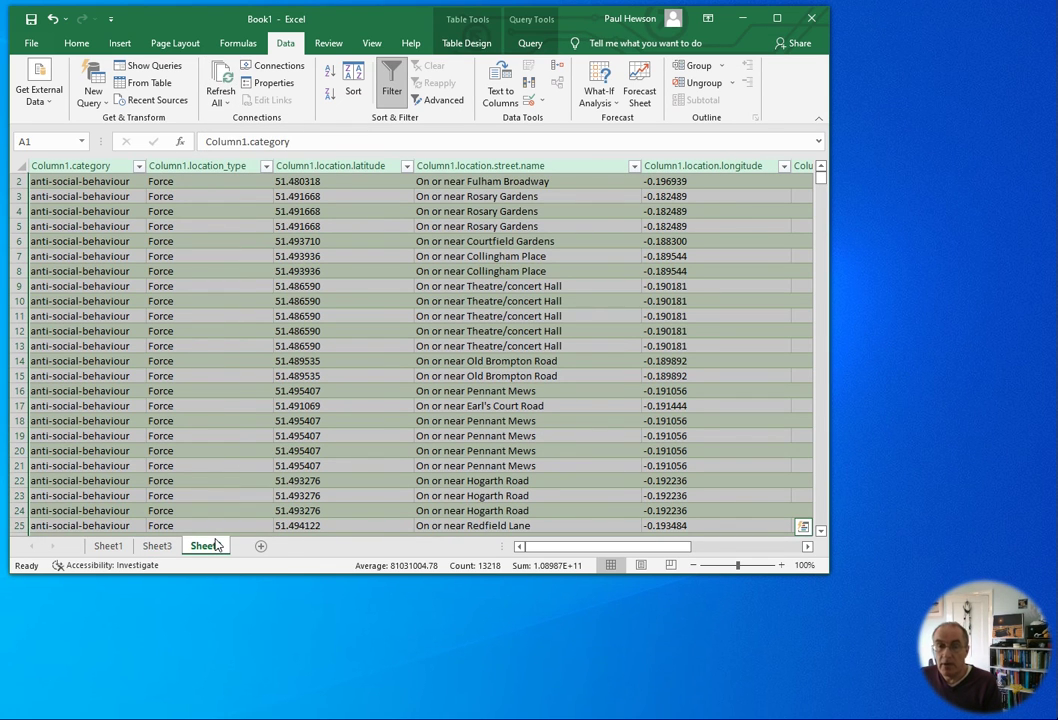
left_click(156, 552)
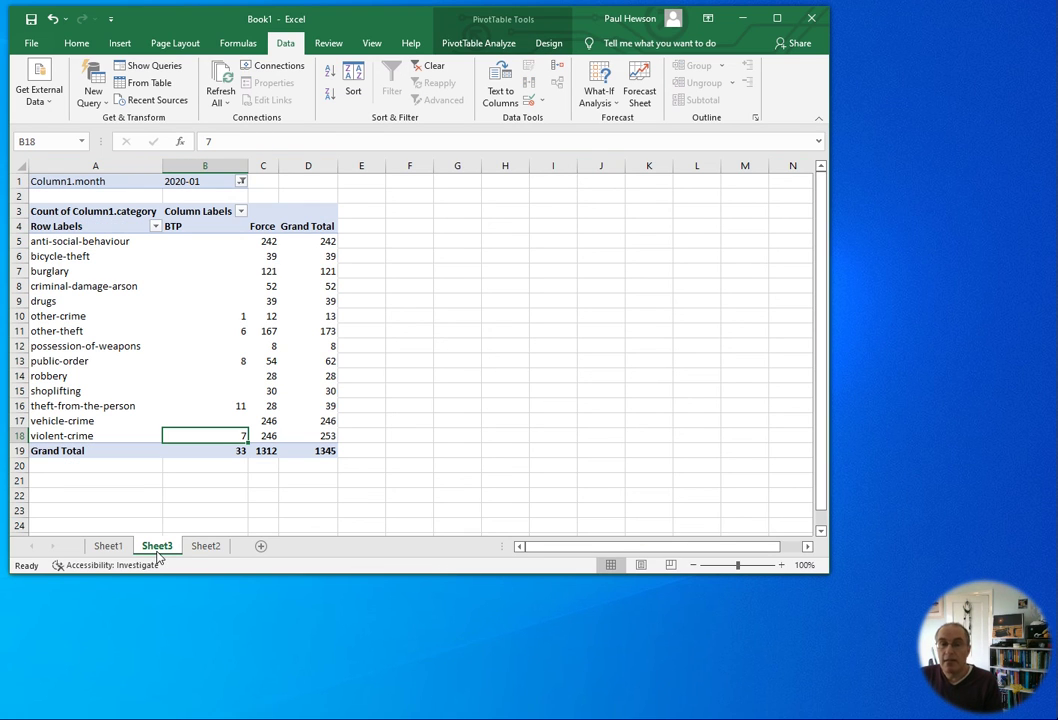